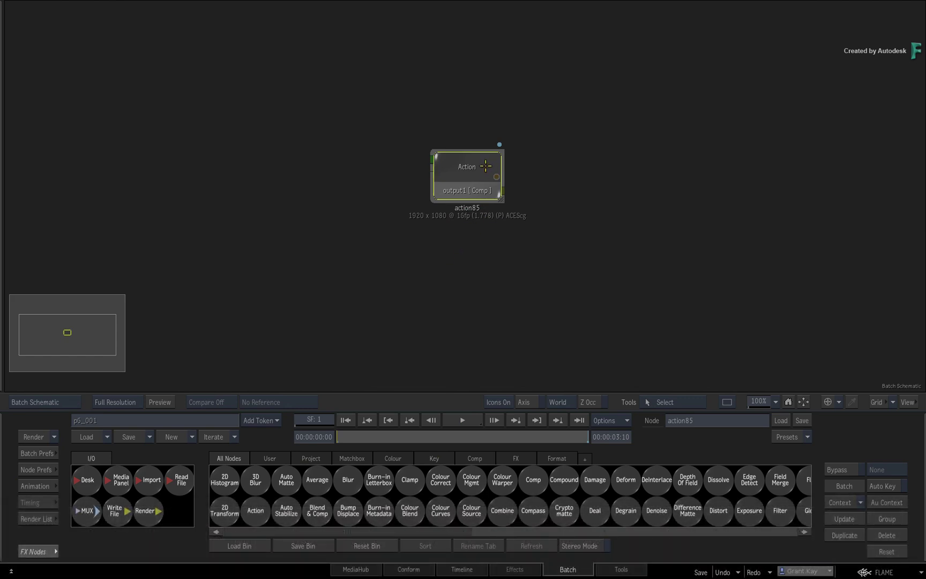
Show the rendered figurine scene in Result View, preview the camera move, and return to frame one
{"action": "key", "text": "F4"}
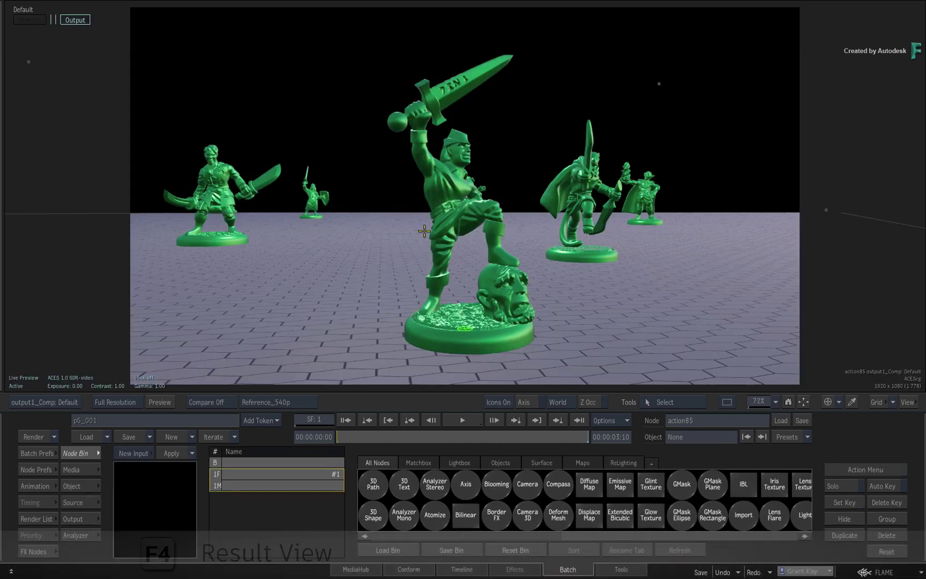
{"action": "mouse_move", "coordinate": [339, 436]}
{"action": "left_mouse_down"}
{"action": "mouse_move", "coordinate": [417, 447]}
{"action": "mouse_move", "coordinate": [642, 428]}
{"action": "left_mouse_up"}
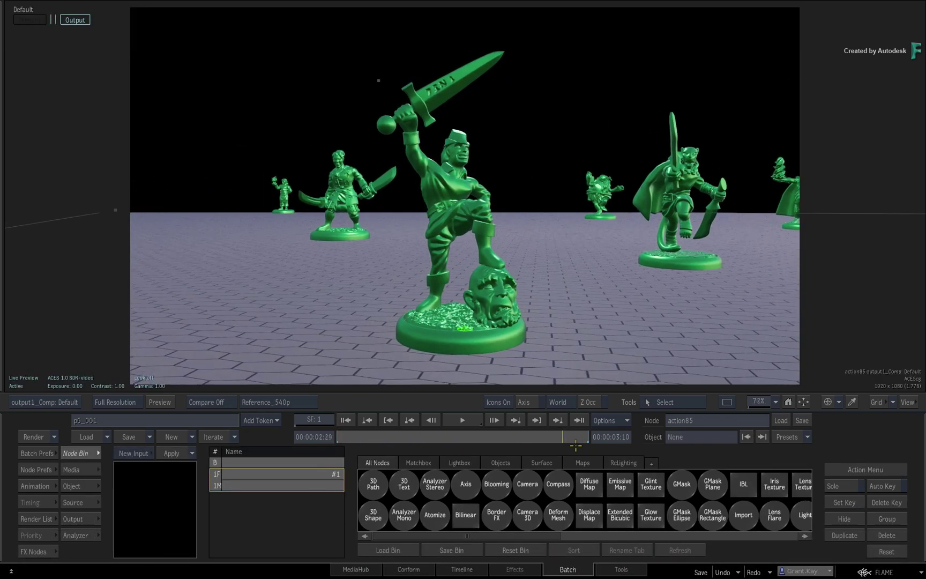
{"action": "key", "text": "Home"}
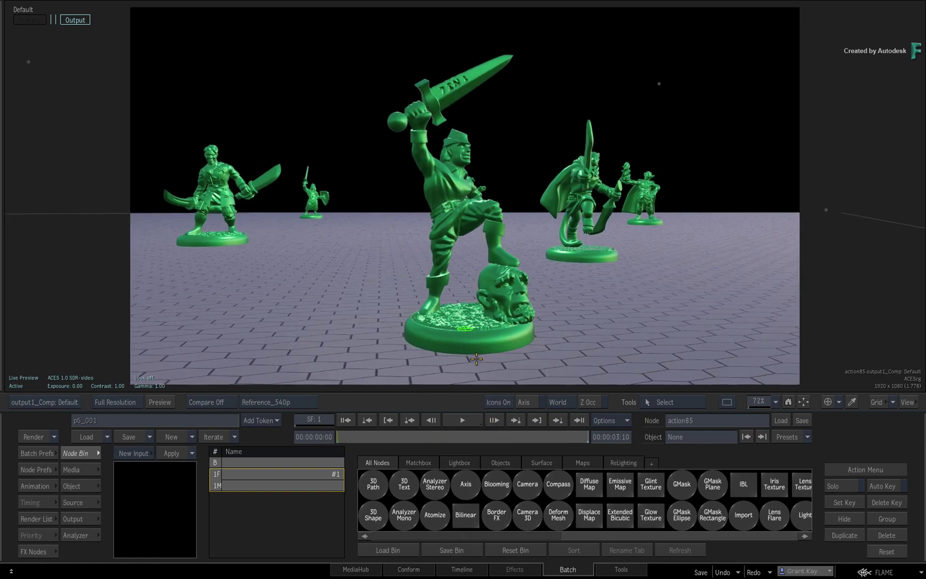
In 2-up view, attach a Physical Defocus node to the Action camera and open Physical_Defocus1
{"action": "key", "text": "alt+2"}
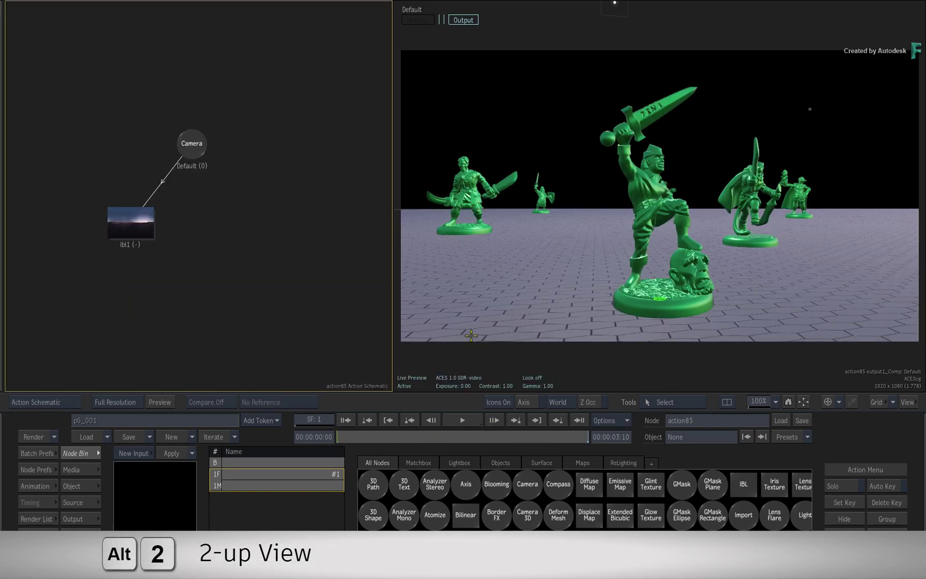
{"action": "left_click", "coordinate": [201, 153]}
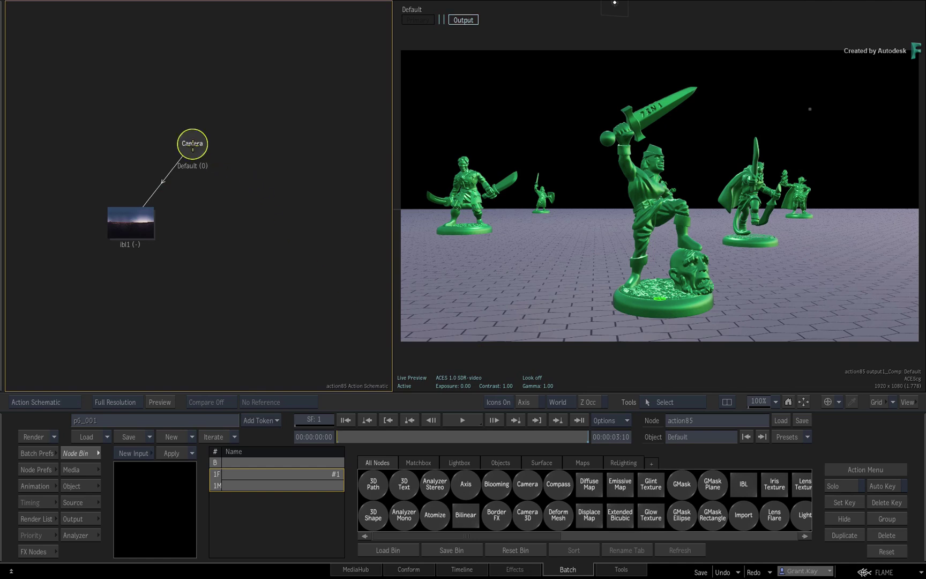
{"action": "right_click", "coordinate": [199, 149]}
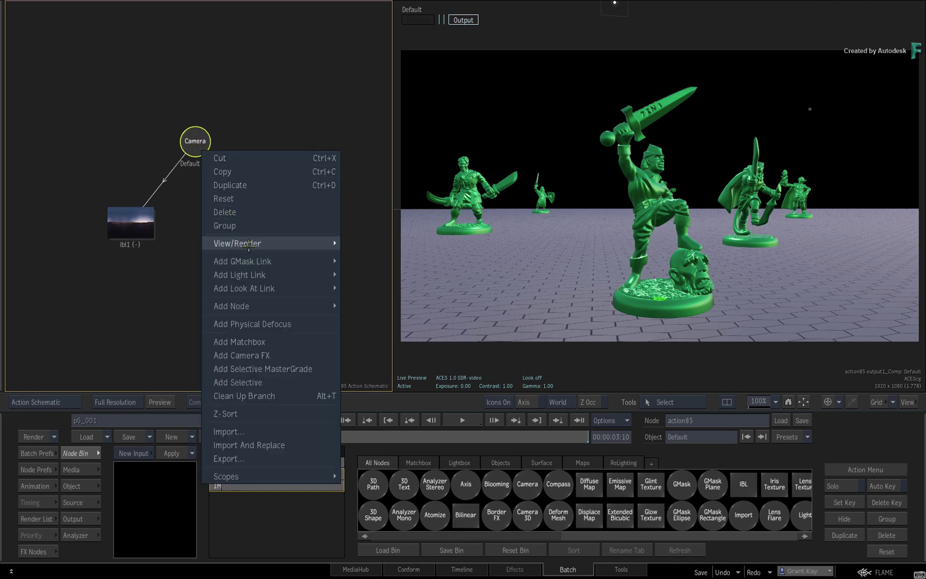
{"action": "left_click", "coordinate": [305, 323]}
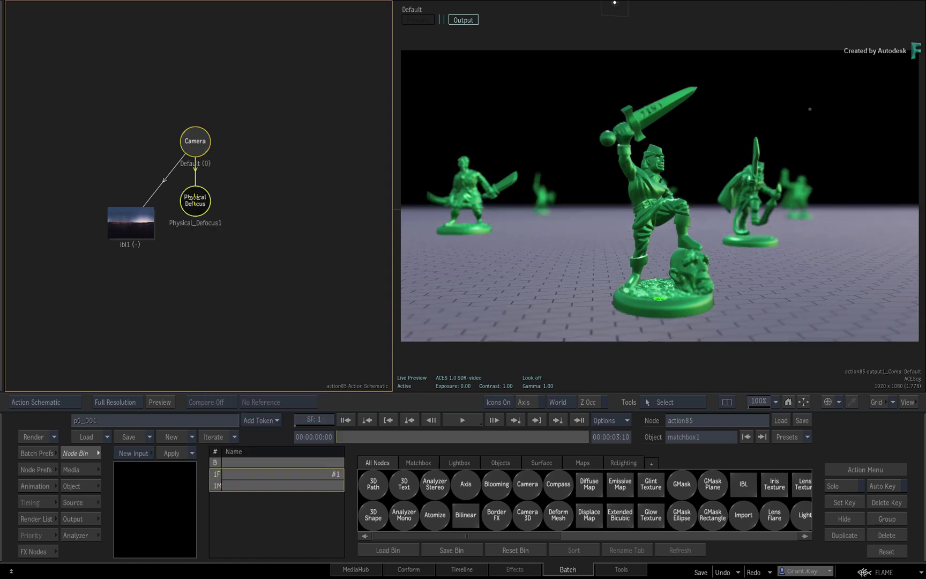
{"action": "double_click", "coordinate": [196, 201]}
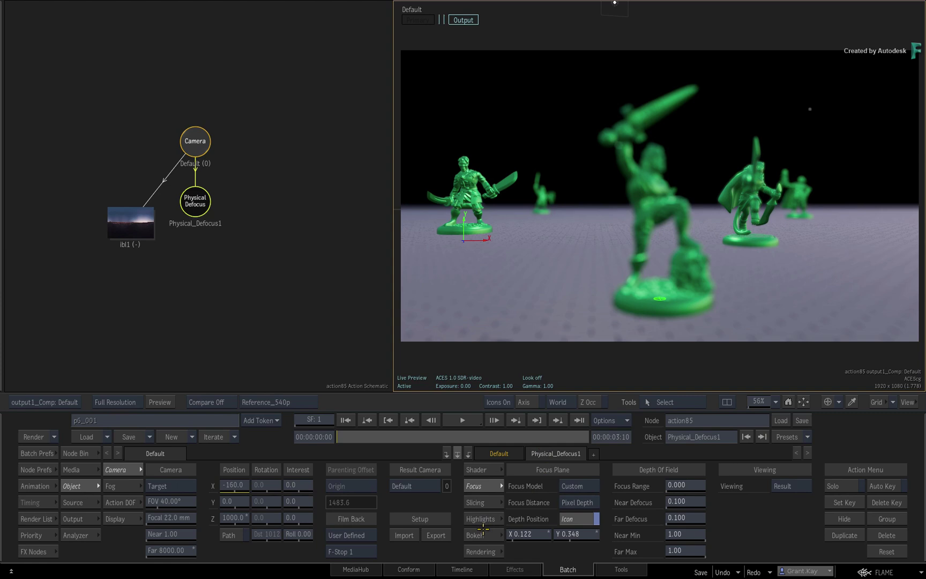
Set the Highlights Gain to 3.00, then go back to the Focus settings
{"action": "left_click", "coordinate": [483, 519]}
{"action": "left_click", "coordinate": [579, 533]}
{"action": "left_click", "coordinate": [590, 500]}
{"action": "left_click", "coordinate": [611, 508]}
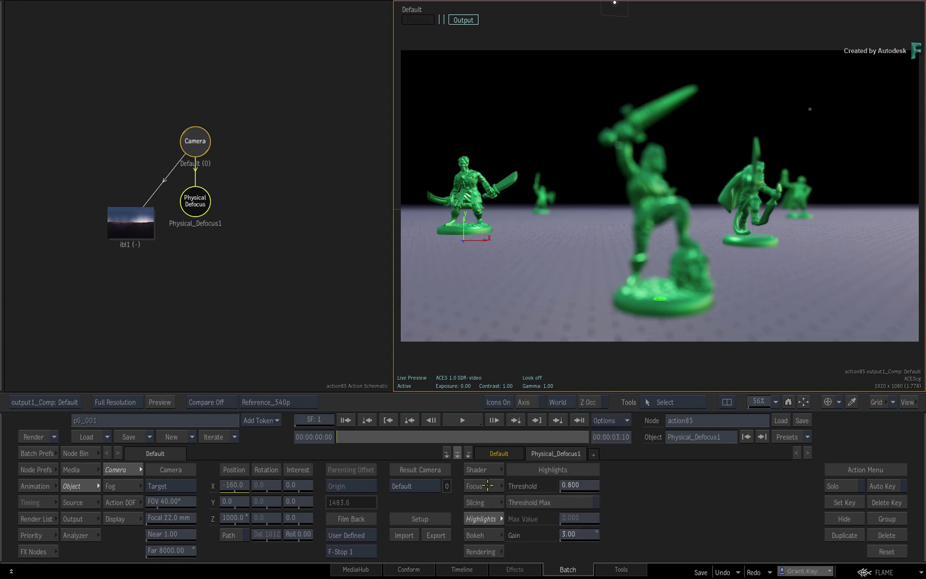
{"action": "left_click", "coordinate": [483, 487]}
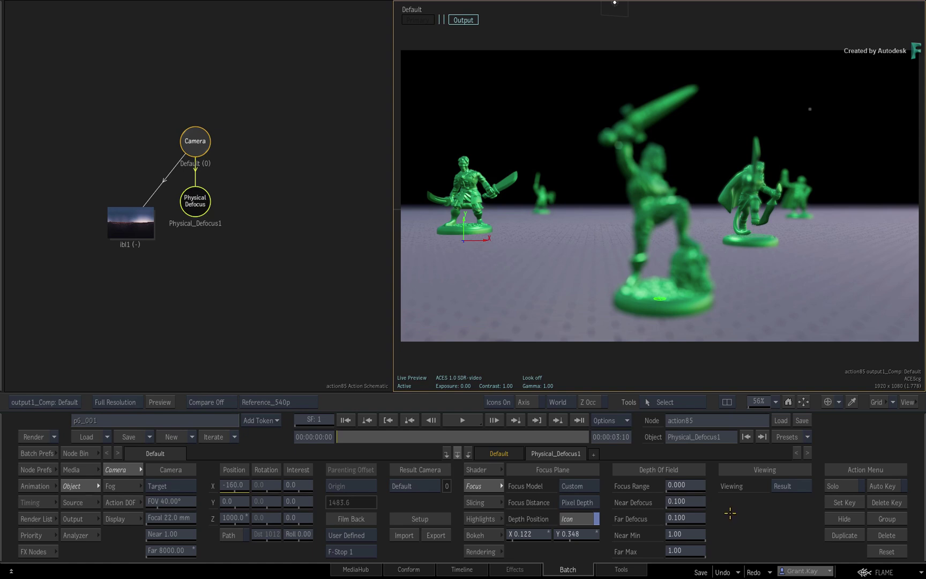
Set Viewing to Slices, widen the viewer, and show the Slicing settings
{"action": "left_click", "coordinate": [795, 492]}
{"action": "left_click", "coordinate": [799, 476]}
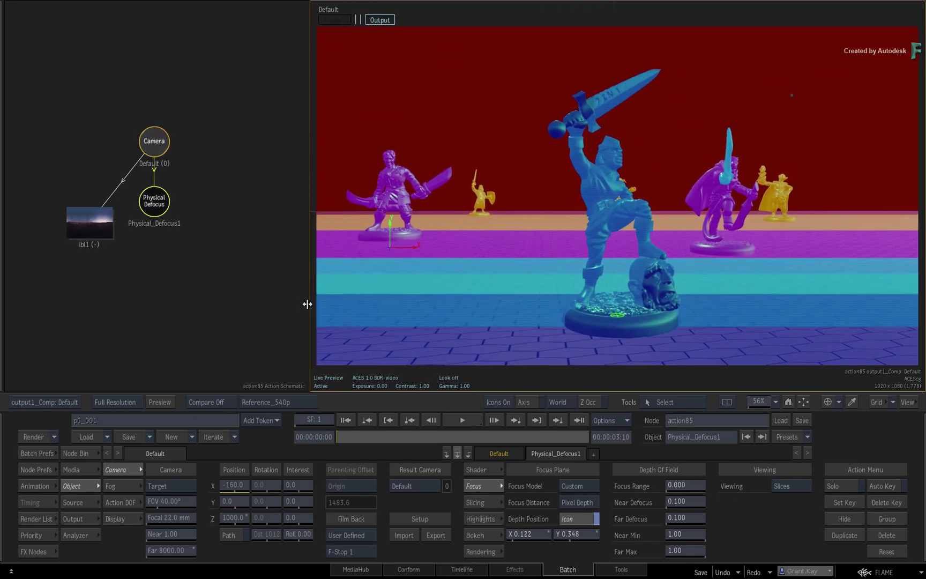
{"action": "left_click_drag", "start_coordinate": [393, 299], "coordinate": [275, 299]}
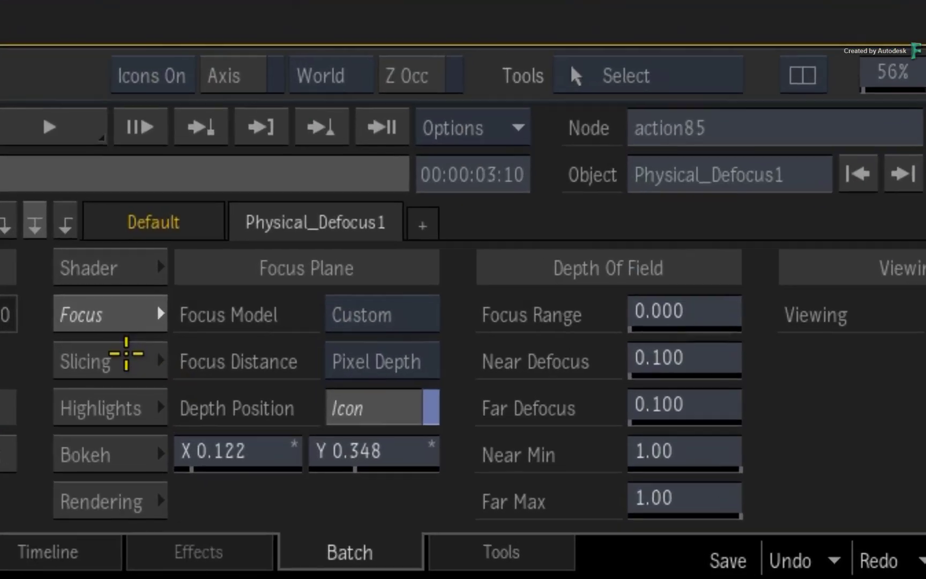
{"action": "left_click", "coordinate": [488, 501]}
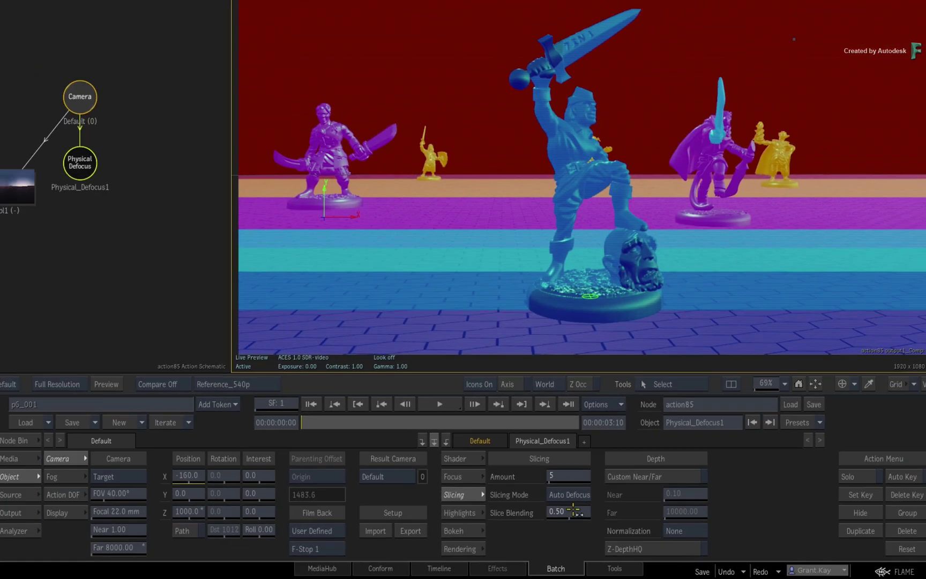
Enter 9 in the Slicing Amount field
{"action": "left_click", "coordinate": [579, 485]}
{"action": "left_click", "coordinate": [614, 410]}
{"action": "left_click", "coordinate": [609, 463]}
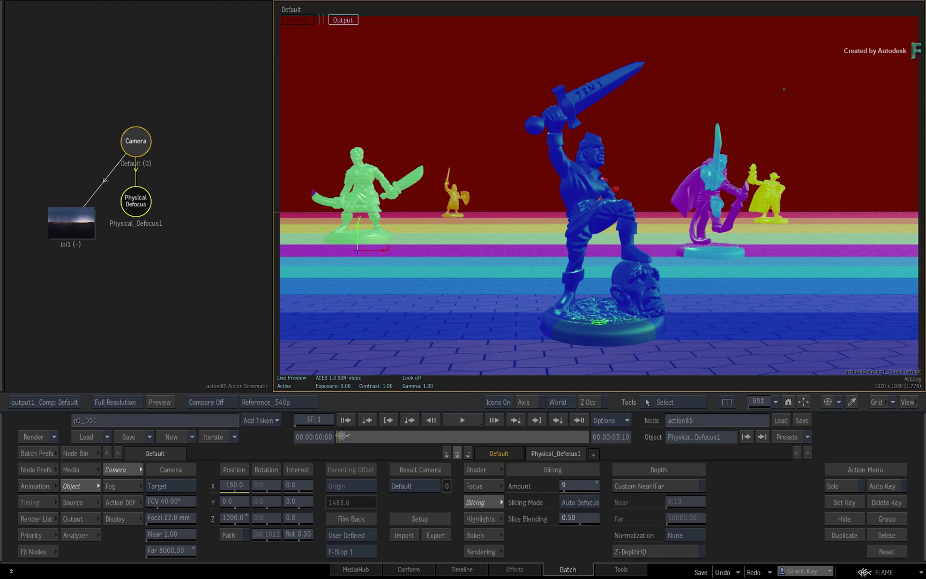
Check the slices across the shot, set Slicing Mode to Static, and return to frame one
{"action": "left_click_drag", "start_coordinate": [343, 436], "coordinate": [440, 432]}
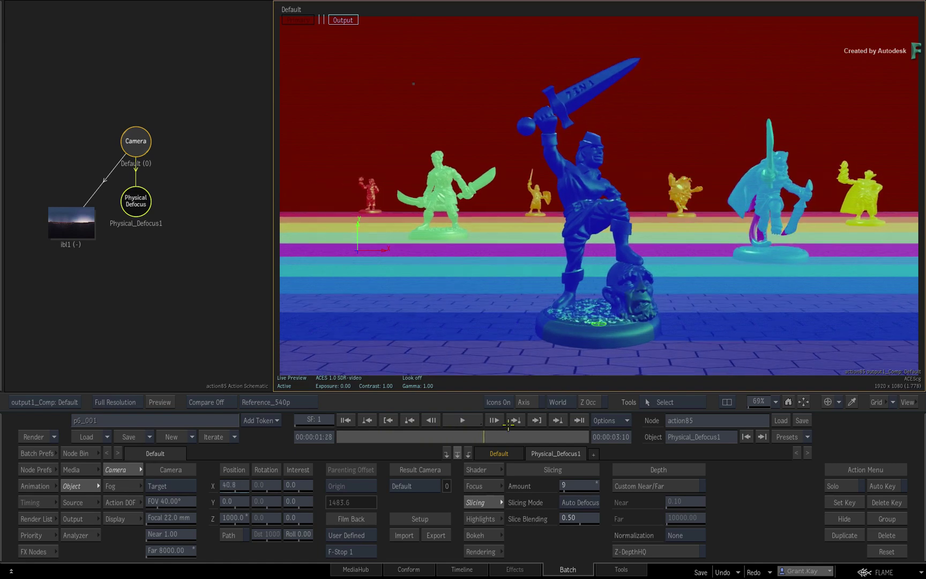
{"action": "left_click_drag", "start_coordinate": [441, 431], "coordinate": [343, 435]}
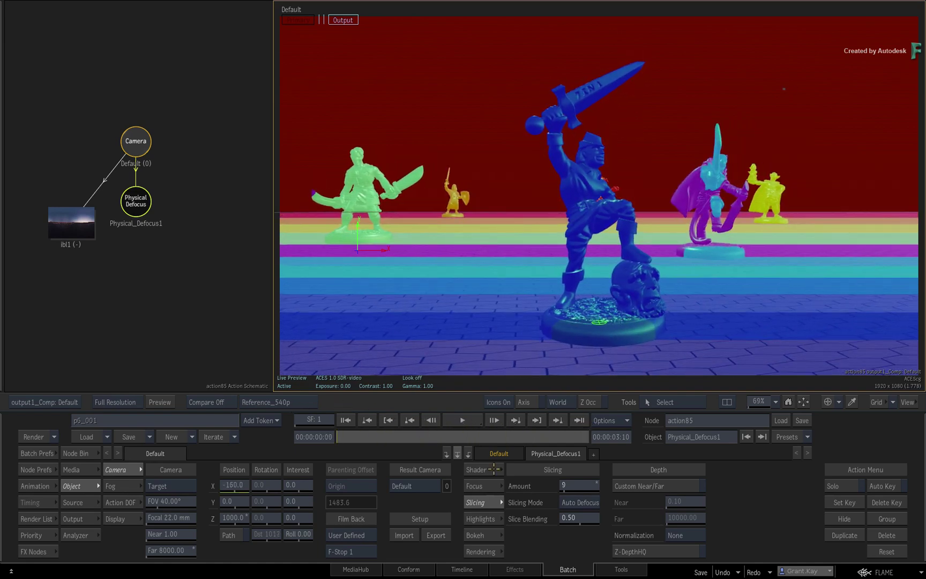
{"action": "left_click", "coordinate": [579, 502]}
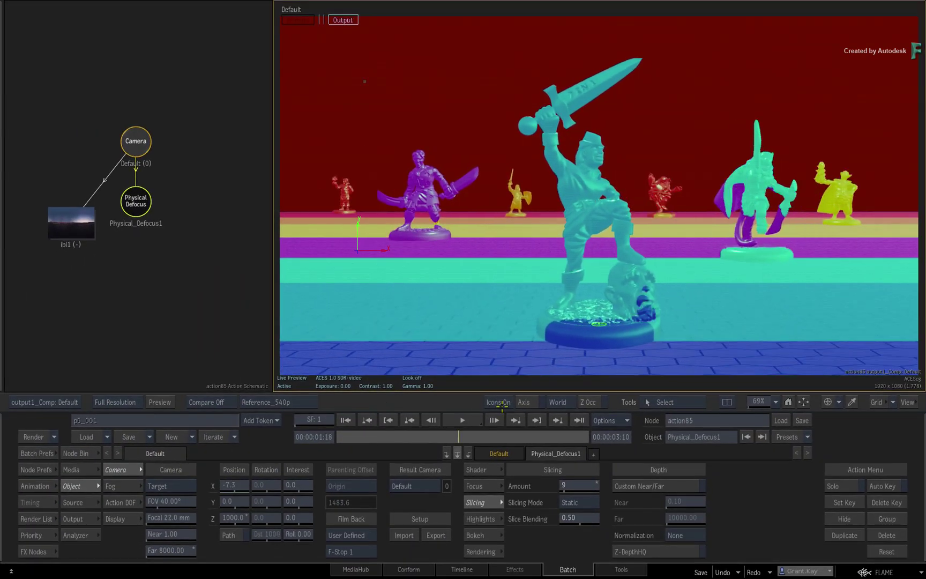
{"action": "left_click", "coordinate": [367, 421]}
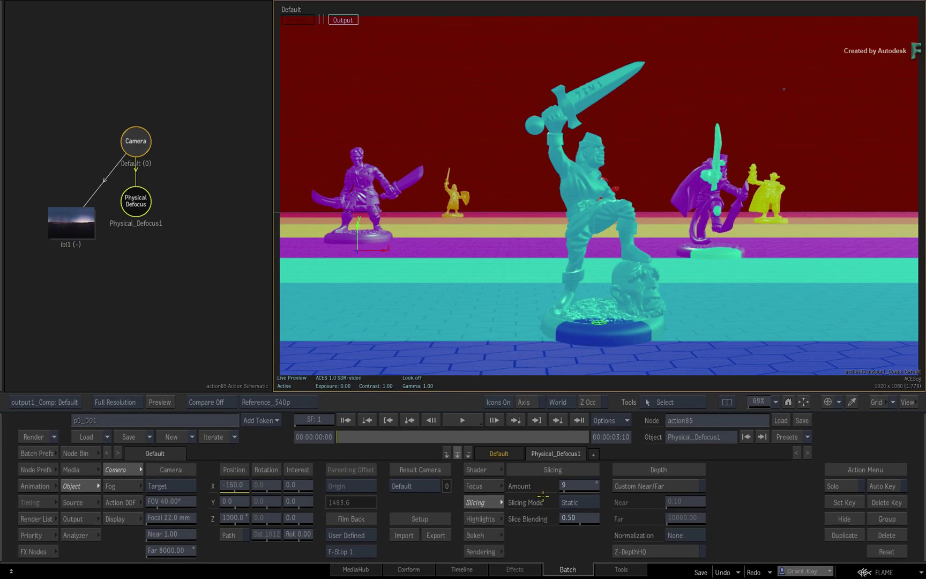
Return to the Focus settings and set Viewing to Result
{"action": "left_click", "coordinate": [488, 486]}
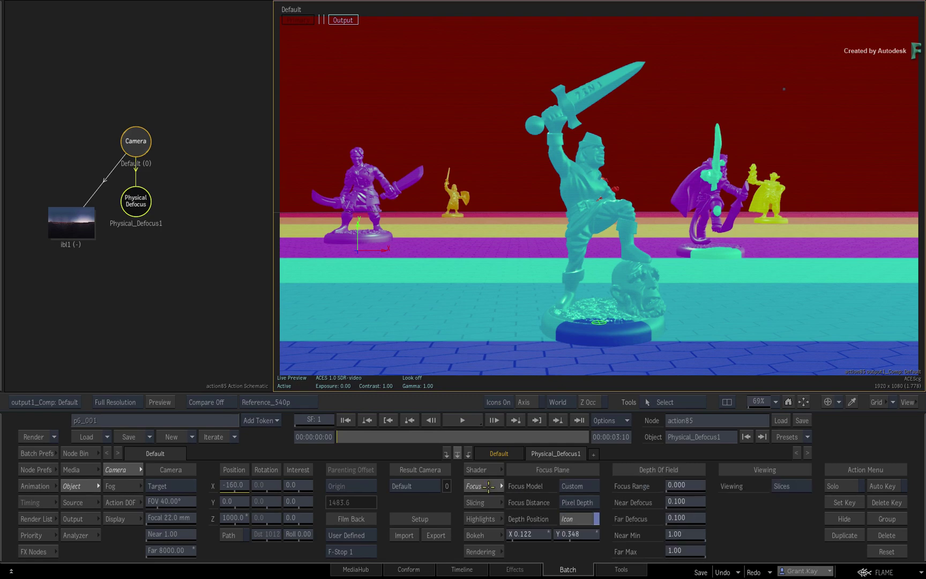
{"action": "left_click", "coordinate": [794, 485]}
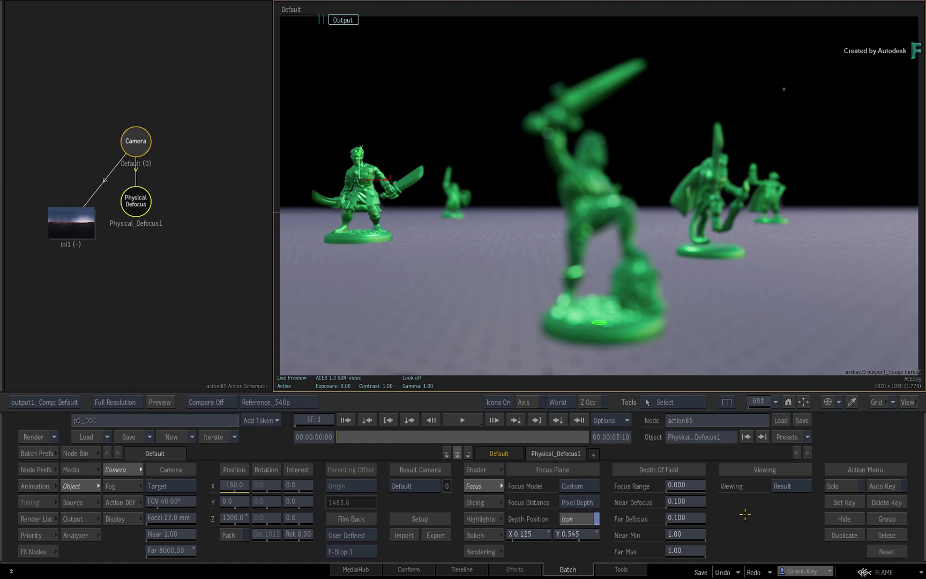
{"action": "left_click", "coordinate": [71, 518]}
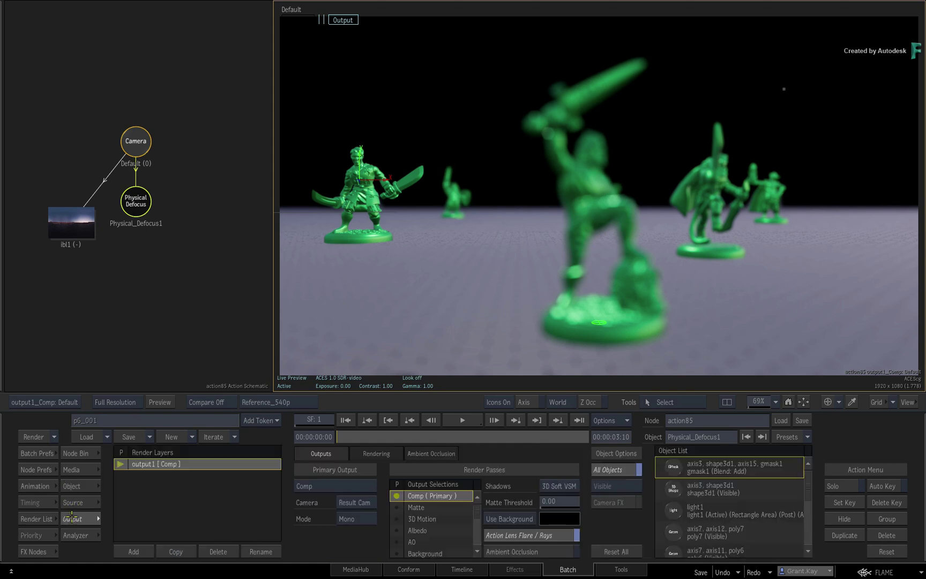
{"action": "scroll", "coordinate": [478, 513], "scroll_direction": "down", "scroll_amount": 5}
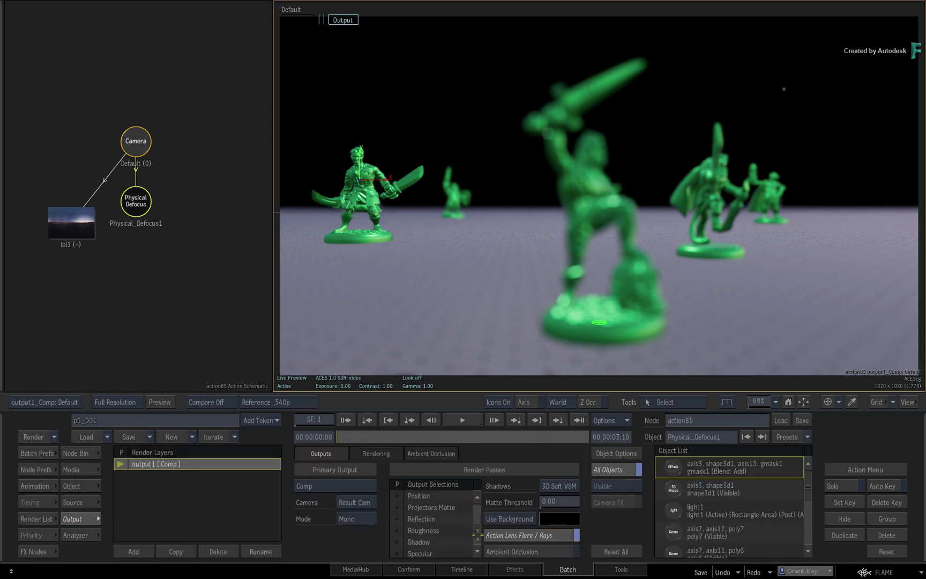
{"action": "left_click", "coordinate": [441, 542]}
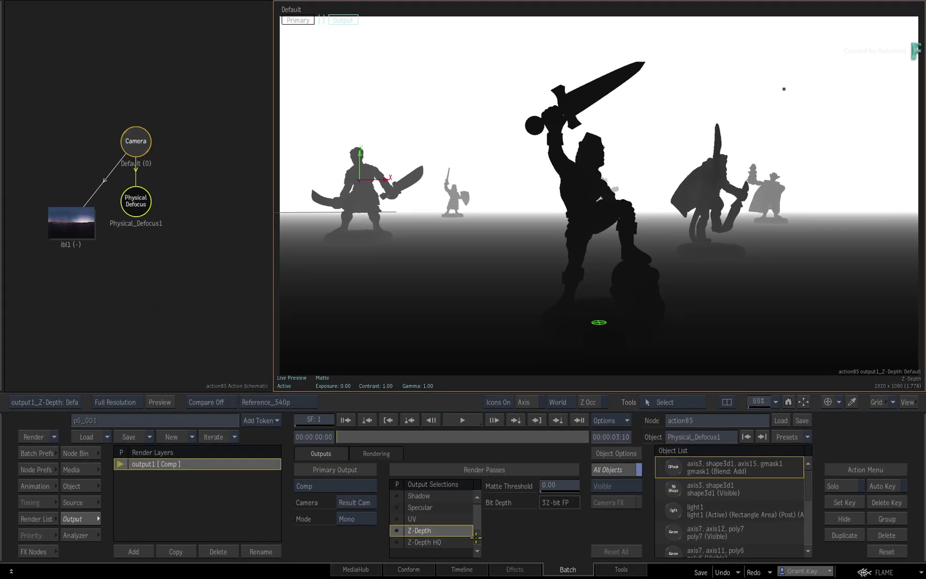
{"action": "scroll", "coordinate": [435, 517], "scroll_direction": "up", "scroll_amount": 5}
{"action": "left_click", "coordinate": [442, 496]}
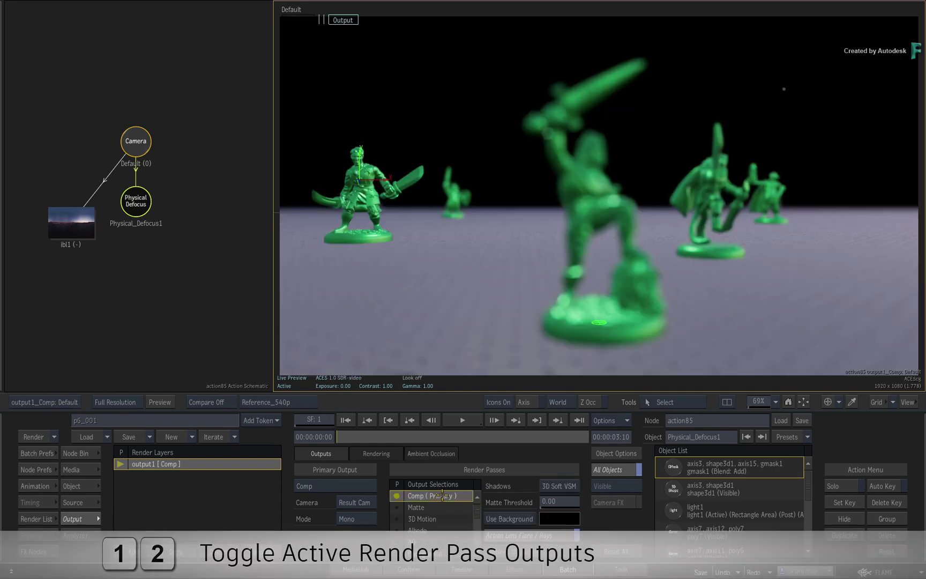
{"action": "left_click", "coordinate": [82, 485]}
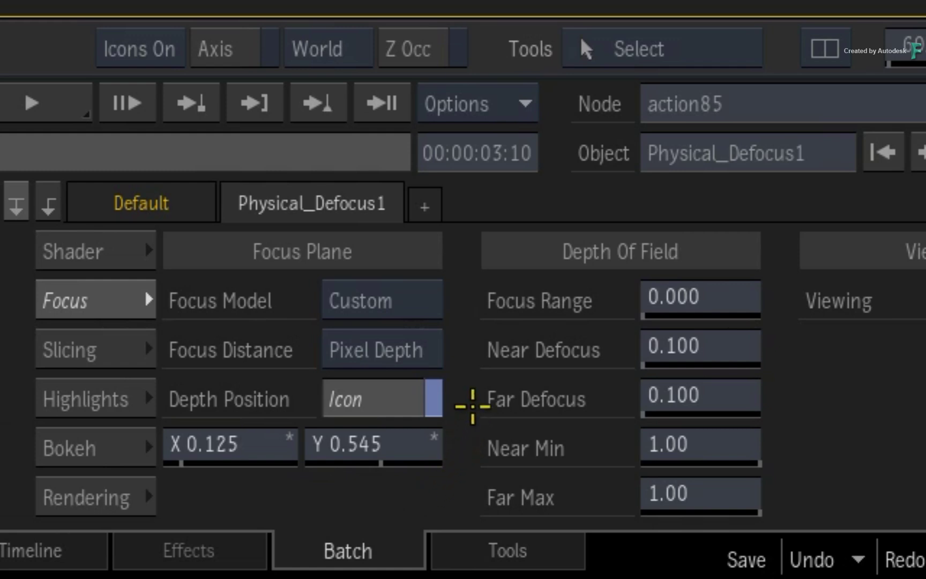
Set Focus Distance to Free and push it out to 2490.00
{"action": "left_click", "coordinate": [415, 343]}
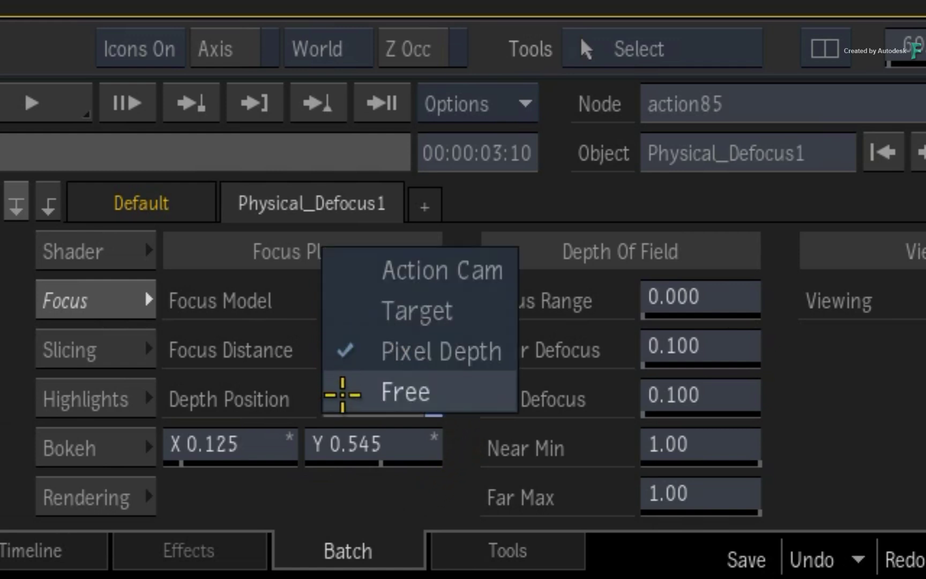
{"action": "left_click", "coordinate": [341, 393]}
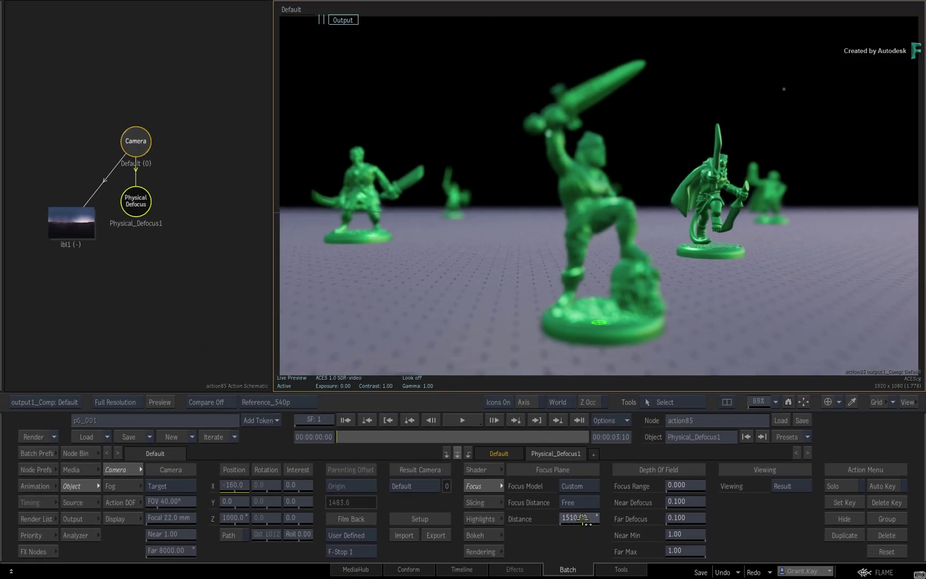
{"action": "left_click_drag", "start_coordinate": [583, 520], "coordinate": [627, 515]}
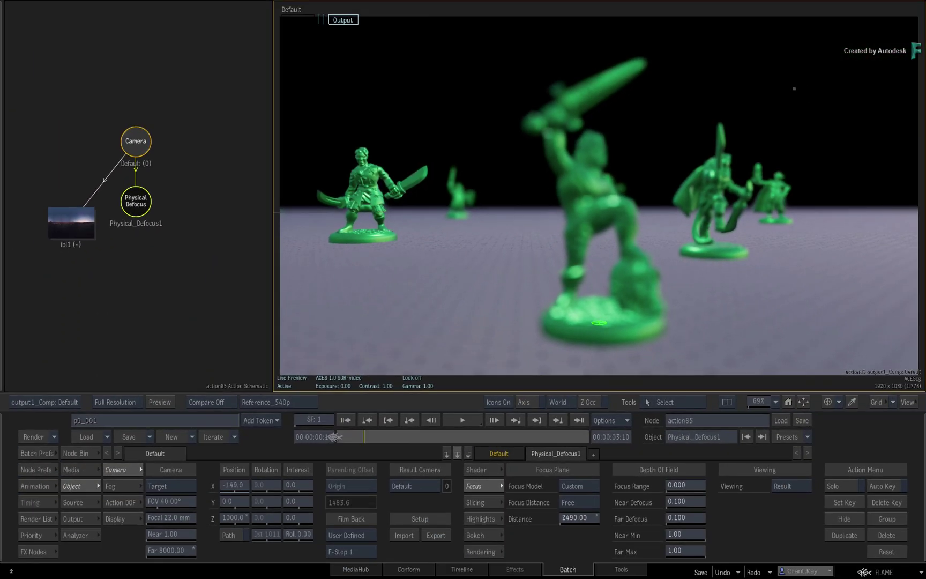
Pull the camera in to Position Z 1000, preview the move, and return to frame one
{"action": "left_click_drag", "start_coordinate": [335, 437], "coordinate": [319, 437]}
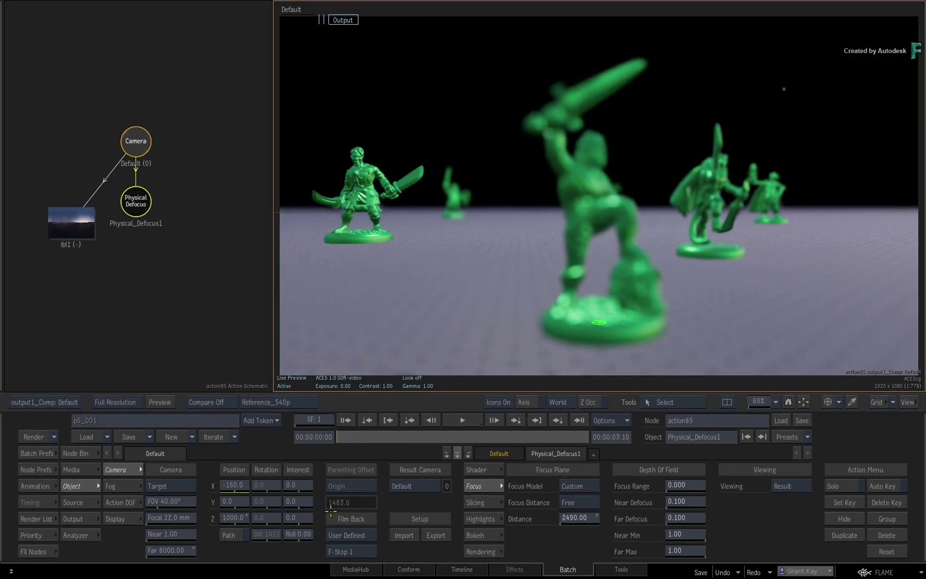
{"action": "mouse_move", "coordinate": [233, 512]}
{"action": "left_mouse_down"}
{"action": "mouse_move", "coordinate": [151, 524]}
{"action": "mouse_move", "coordinate": [428, 483]}
{"action": "mouse_move", "coordinate": [657, 465]}
{"action": "left_mouse_up"}
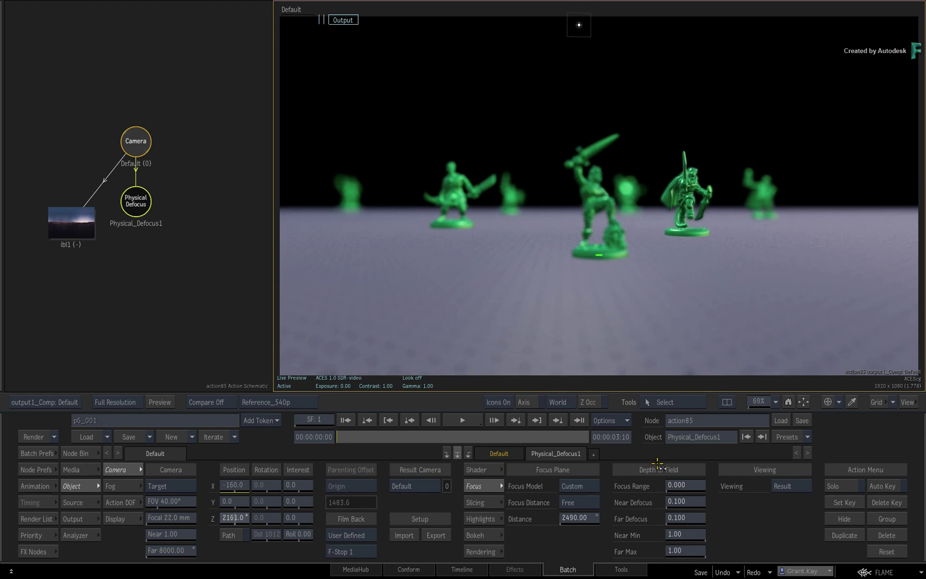
{"action": "mouse_move", "coordinate": [622, 466]}
{"action": "left_mouse_down"}
{"action": "mouse_move", "coordinate": [340, 478]}
{"action": "mouse_move", "coordinate": [298, 455]}
{"action": "left_mouse_up"}
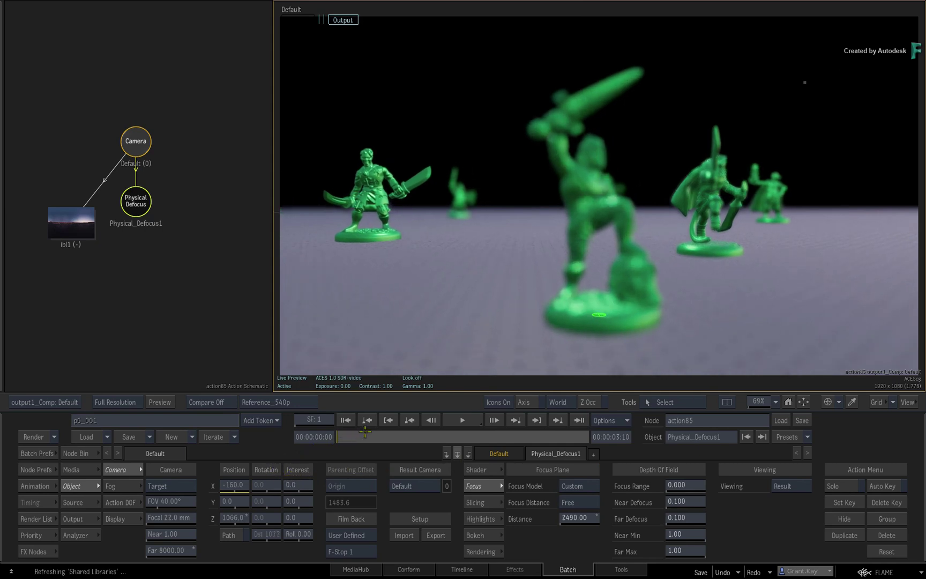
{"action": "left_click_drag", "start_coordinate": [365, 431], "coordinate": [412, 428]}
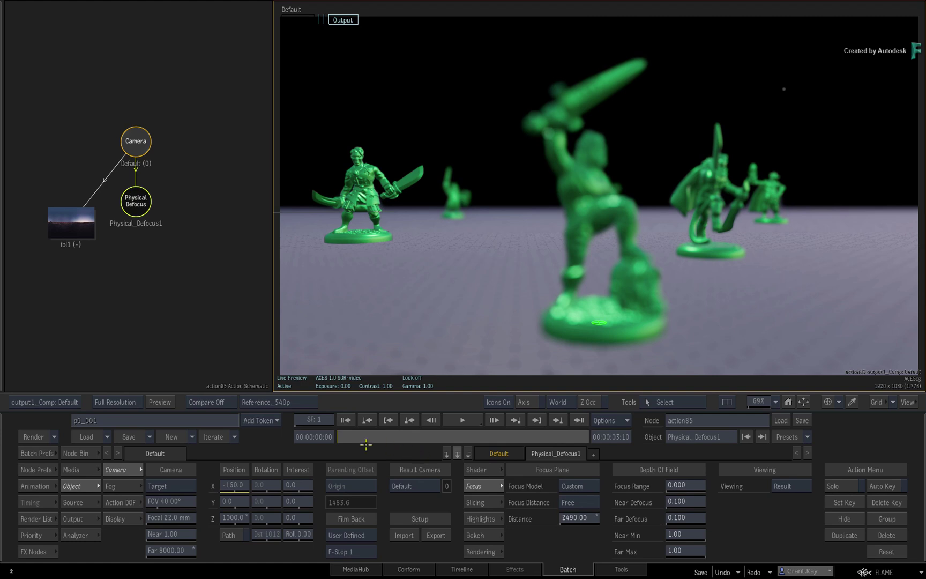
{"action": "left_click_drag", "start_coordinate": [349, 437], "coordinate": [588, 442]}
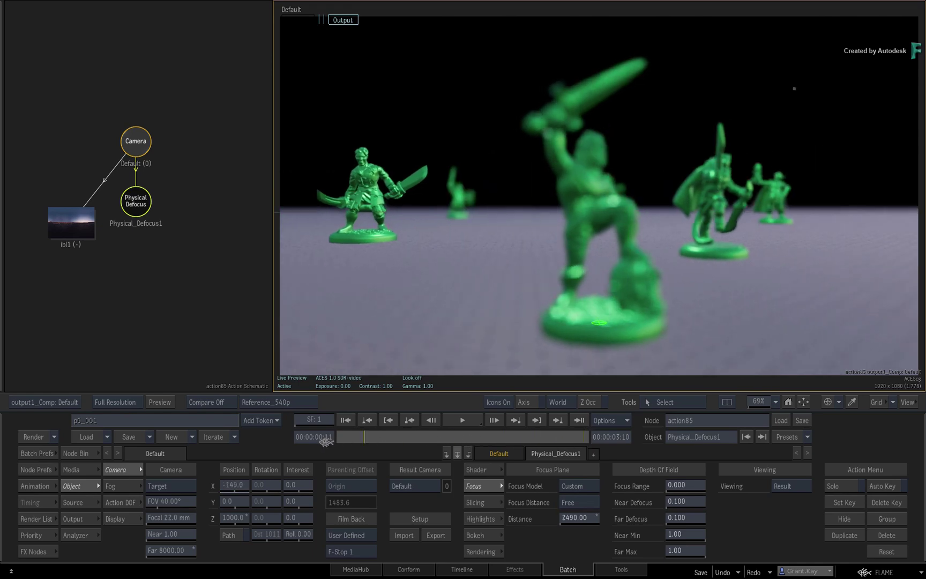
{"action": "left_click_drag", "start_coordinate": [520, 442], "coordinate": [302, 441]}
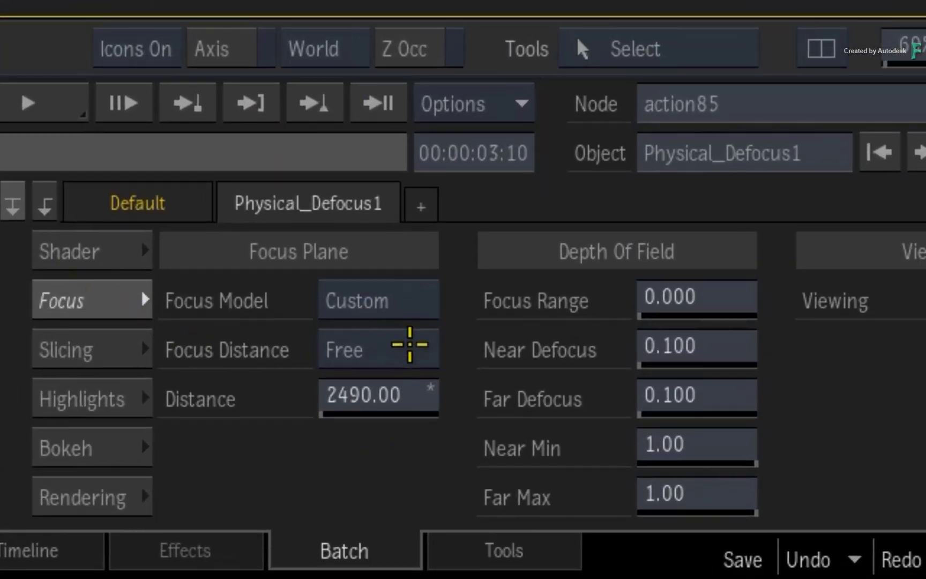
Set Focus Distance to Target and drag the target depth to test focus on the front figurine
{"action": "left_click", "coordinate": [413, 350]}
{"action": "left_click", "coordinate": [341, 269]}
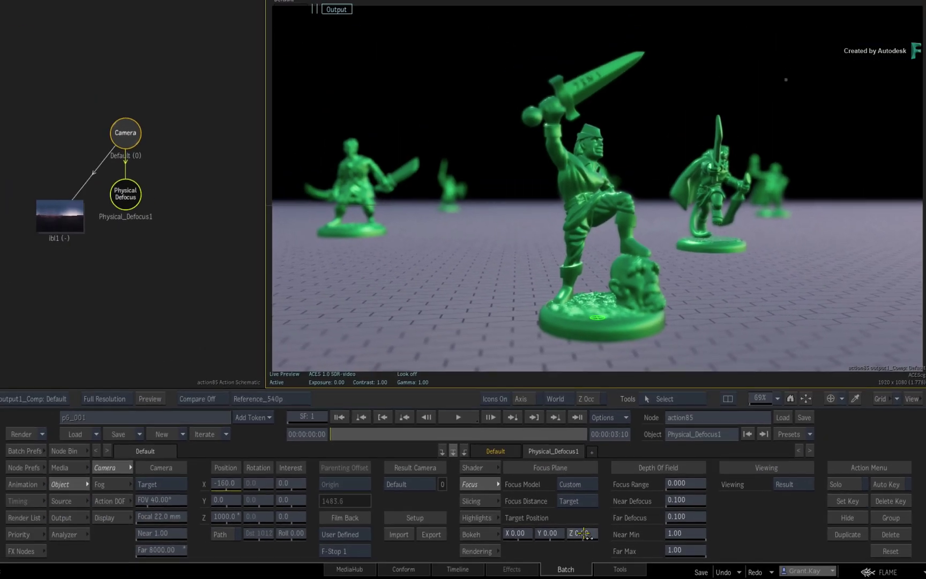
{"action": "left_click_drag", "start_coordinate": [584, 534], "coordinate": [705, 522]}
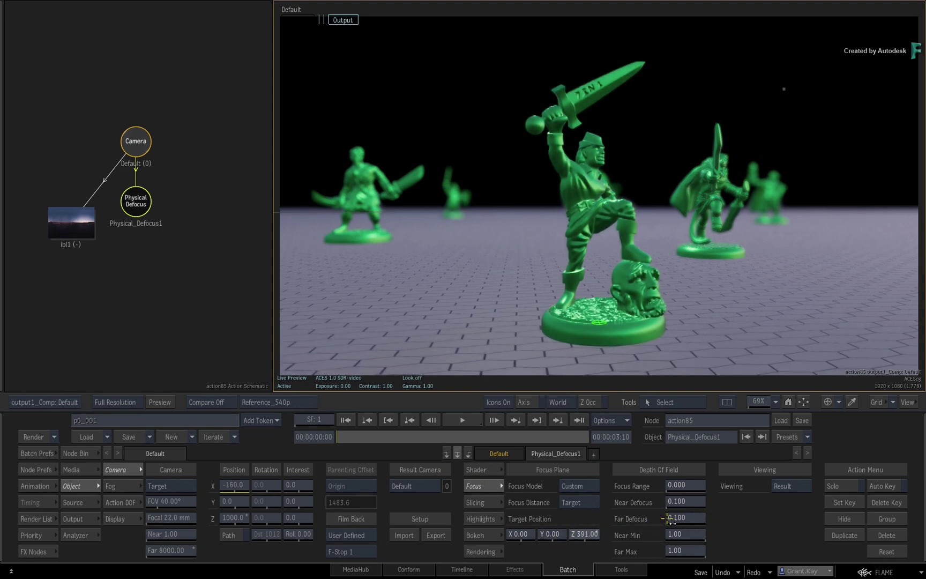
{"action": "left_click_drag", "start_coordinate": [606, 516], "coordinate": [370, 524]}
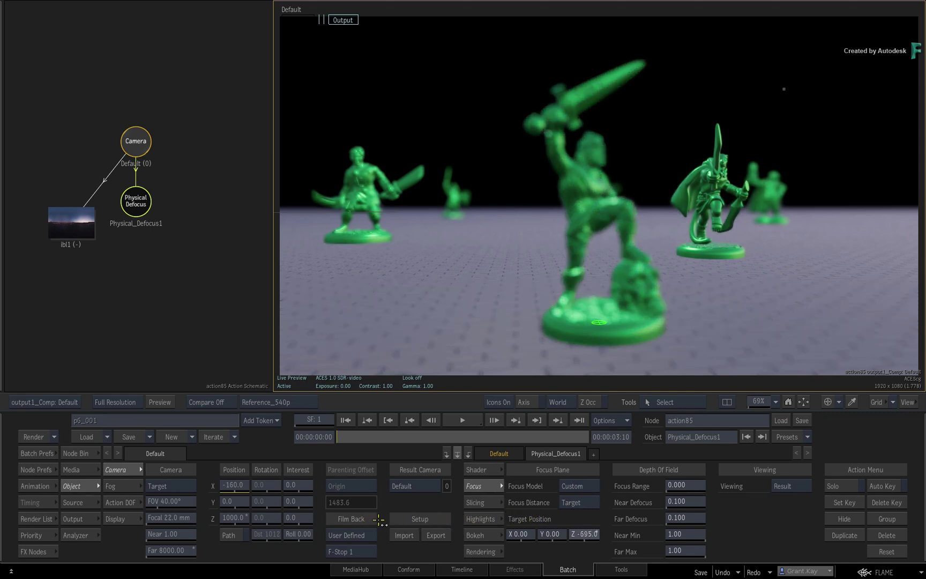
{"action": "left_click_drag", "start_coordinate": [497, 521], "coordinate": [621, 528]}
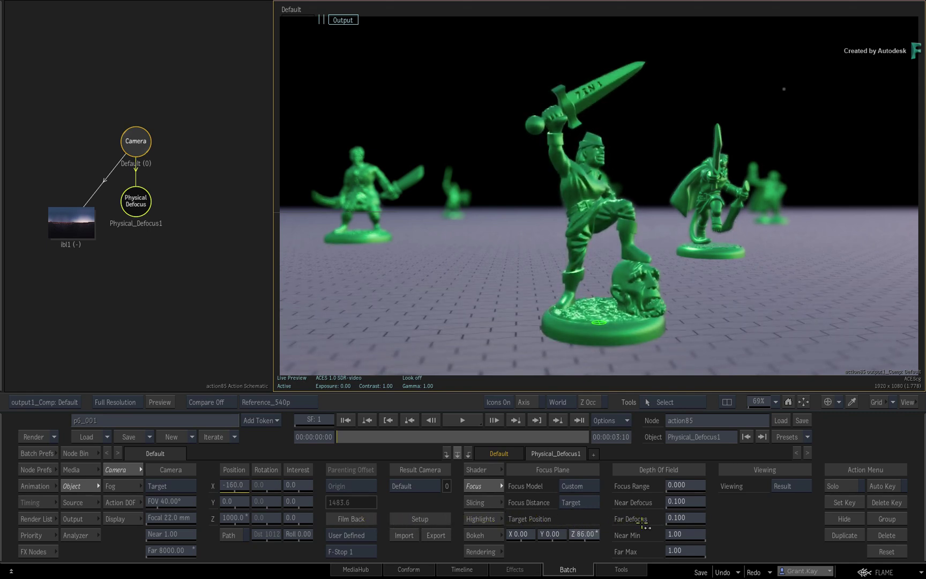
{"action": "left_click_drag", "start_coordinate": [644, 526], "coordinate": [665, 519]}
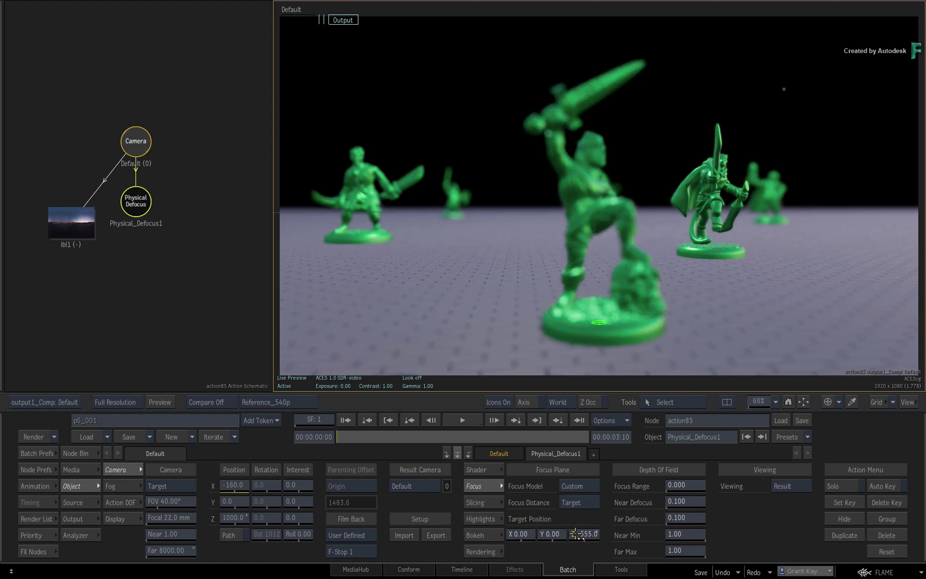
{"action": "left_click_drag", "start_coordinate": [579, 536], "coordinate": [668, 531]}
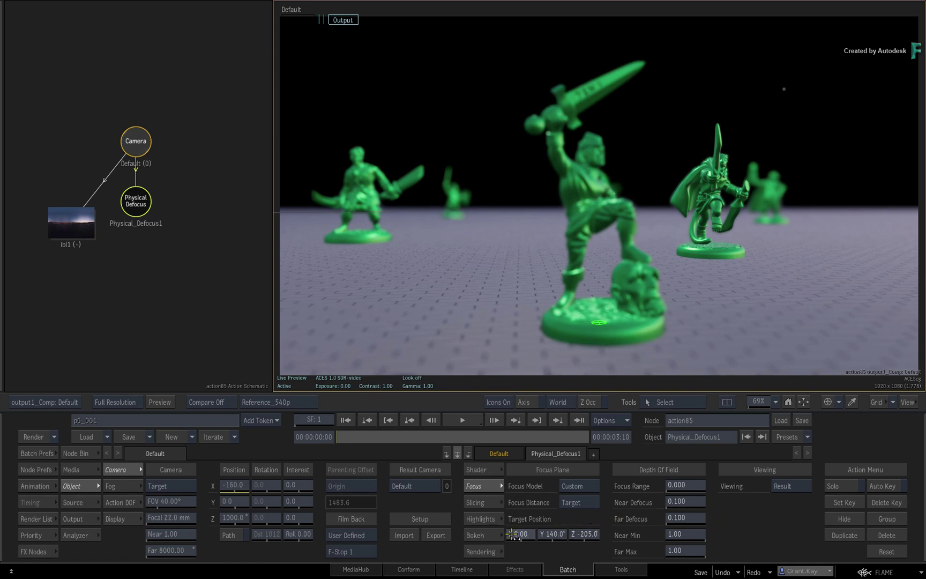
Shift the target sideways, then reset Target Position X, Y and Z to 0.00
{"action": "left_click_drag", "start_coordinate": [522, 534], "coordinate": [456, 537]}
{"action": "left_click", "coordinate": [521, 534], "text": "ctrl"}
{"action": "left_click", "coordinate": [552, 534], "text": "ctrl"}
{"action": "left_click", "coordinate": [583, 534], "text": "ctrl"}
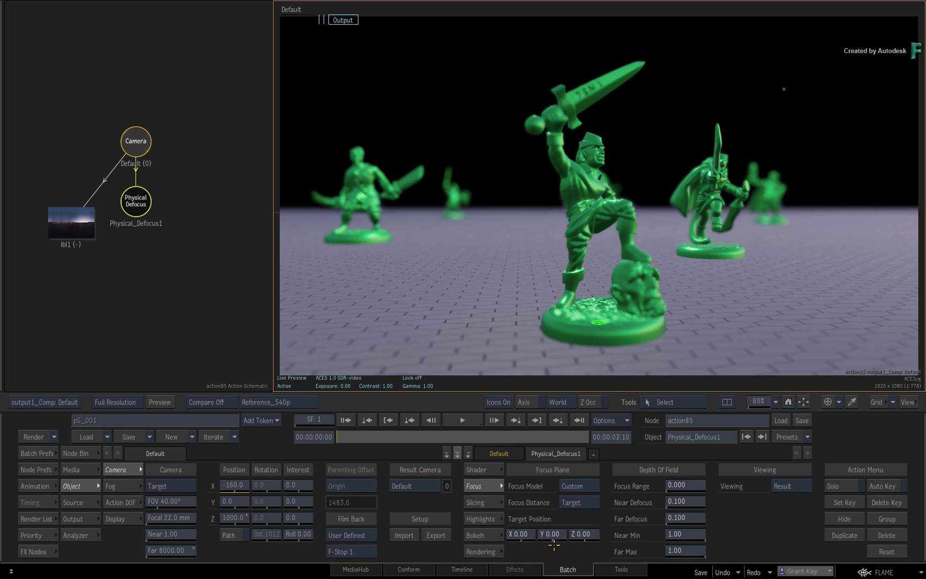
Add an Axis node from the Node Bin and show its position parameters
{"action": "left_click", "coordinate": [88, 452]}
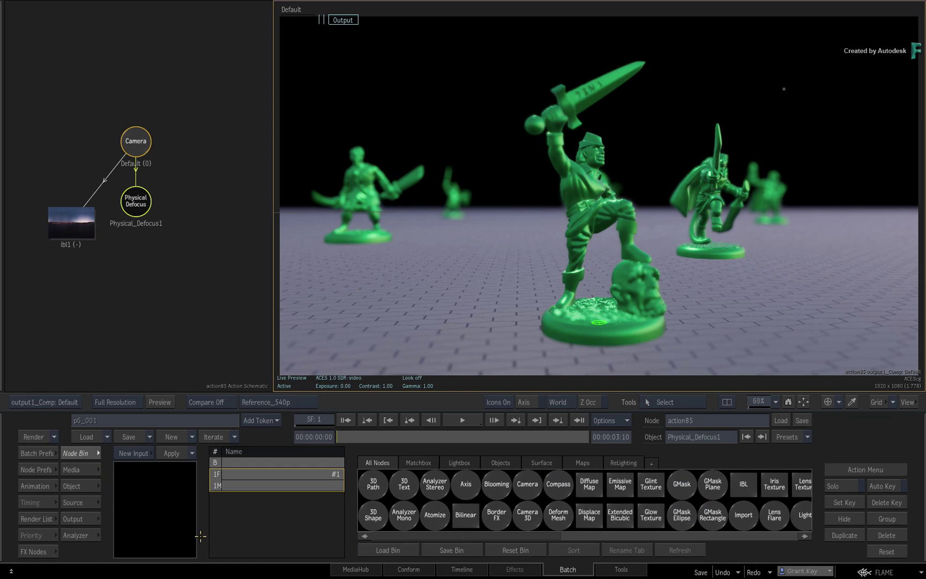
{"action": "mouse_move", "coordinate": [467, 490]}
{"action": "left_mouse_down"}
{"action": "mouse_move", "coordinate": [405, 480]}
{"action": "mouse_move", "coordinate": [210, 203]}
{"action": "left_mouse_up"}
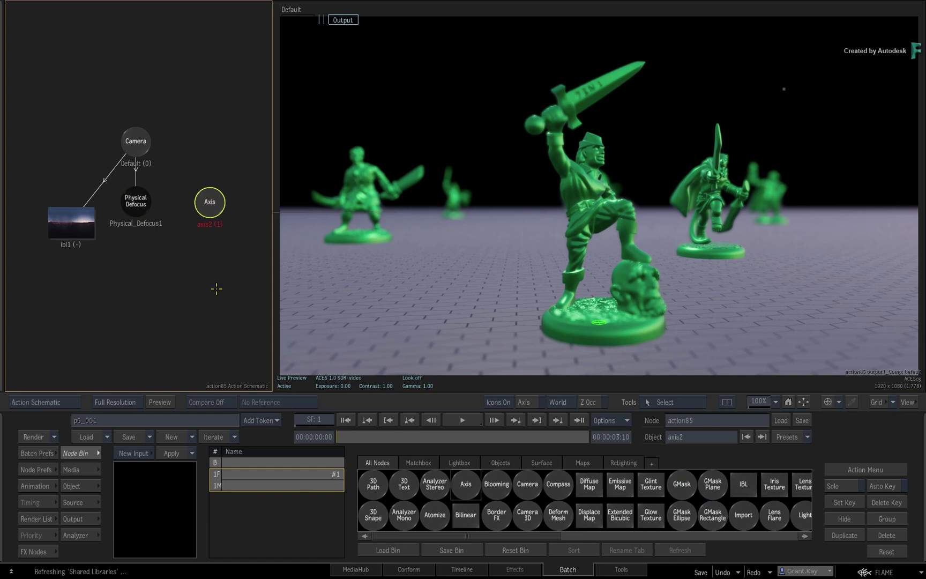
{"action": "left_click", "coordinate": [83, 486]}
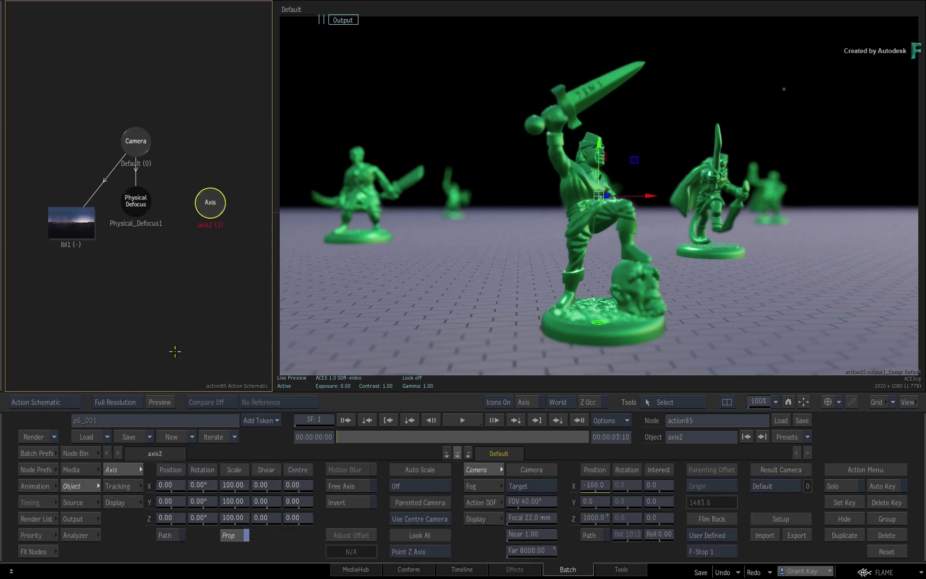
Copy the axis position channel and paste it into Target Position Z
{"action": "right_click", "coordinate": [172, 516]}
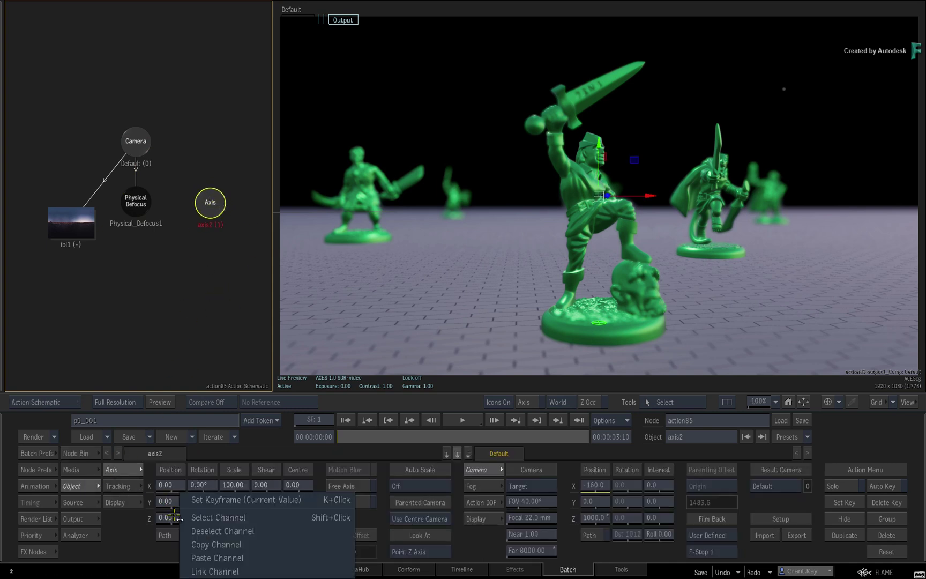
{"action": "left_click", "coordinate": [207, 545]}
{"action": "left_click", "coordinate": [134, 202]}
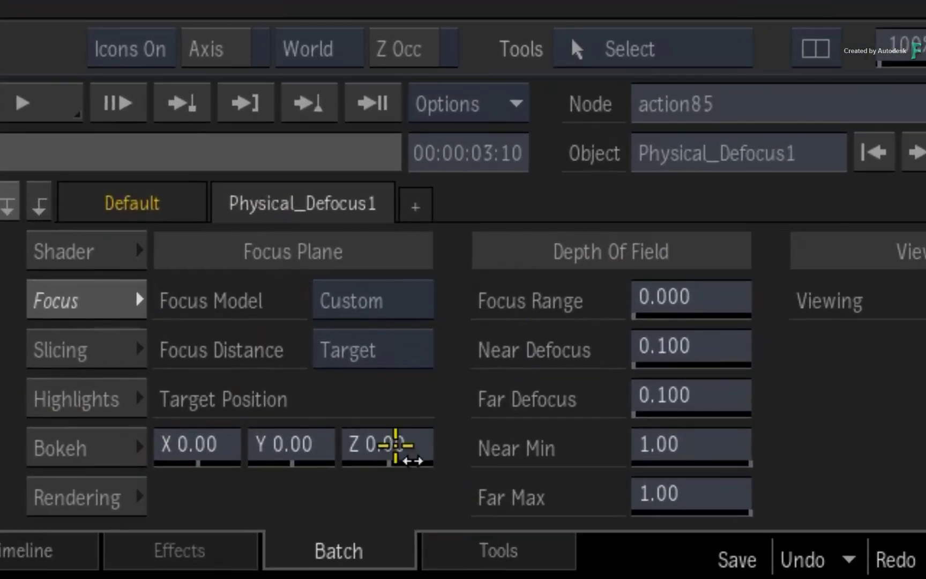
{"action": "right_click", "coordinate": [396, 445]}
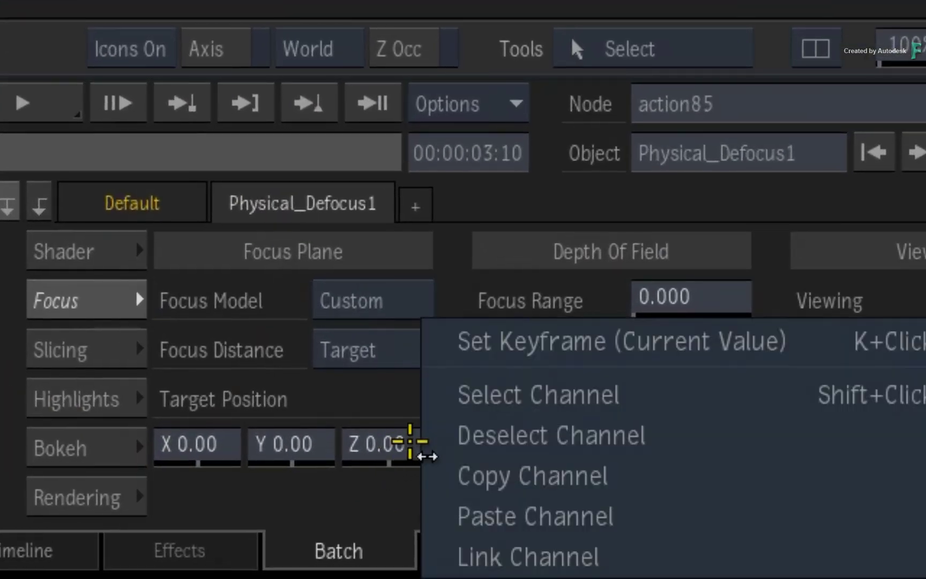
{"action": "left_click", "coordinate": [458, 516]}
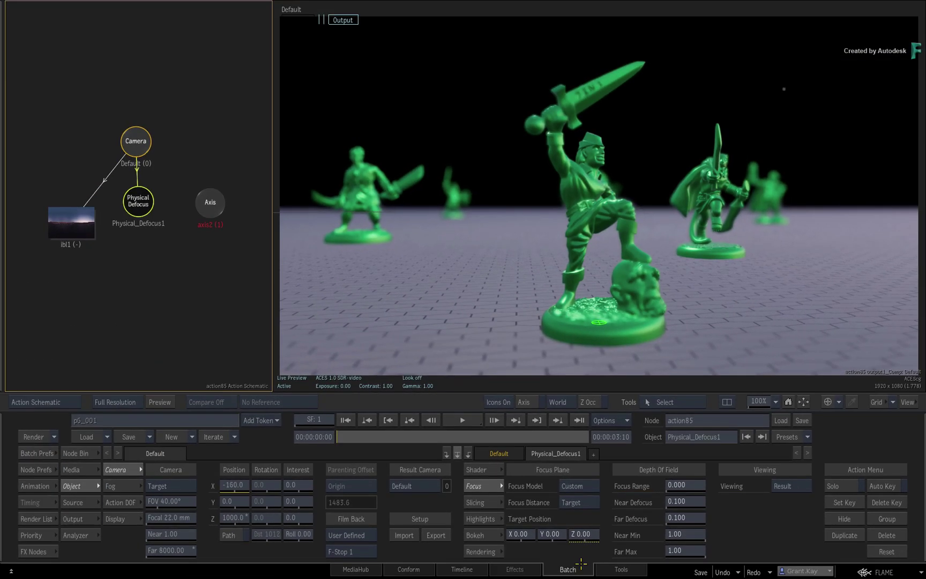
Link Target Position X to the axis Position X channel
{"action": "left_click", "coordinate": [215, 206]}
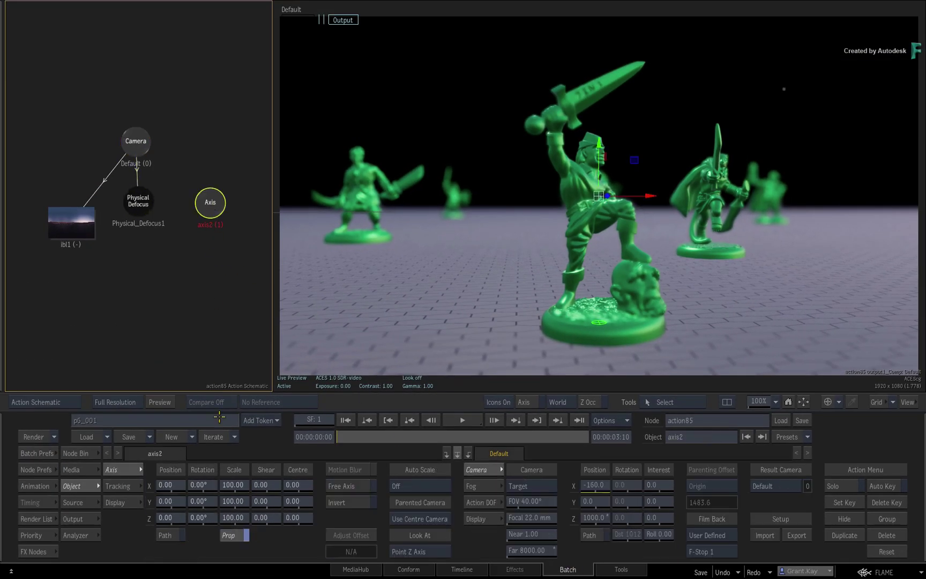
{"action": "right_click", "coordinate": [180, 485]}
{"action": "left_click", "coordinate": [209, 539]}
{"action": "left_click", "coordinate": [138, 205]}
{"action": "right_click", "coordinate": [515, 537]}
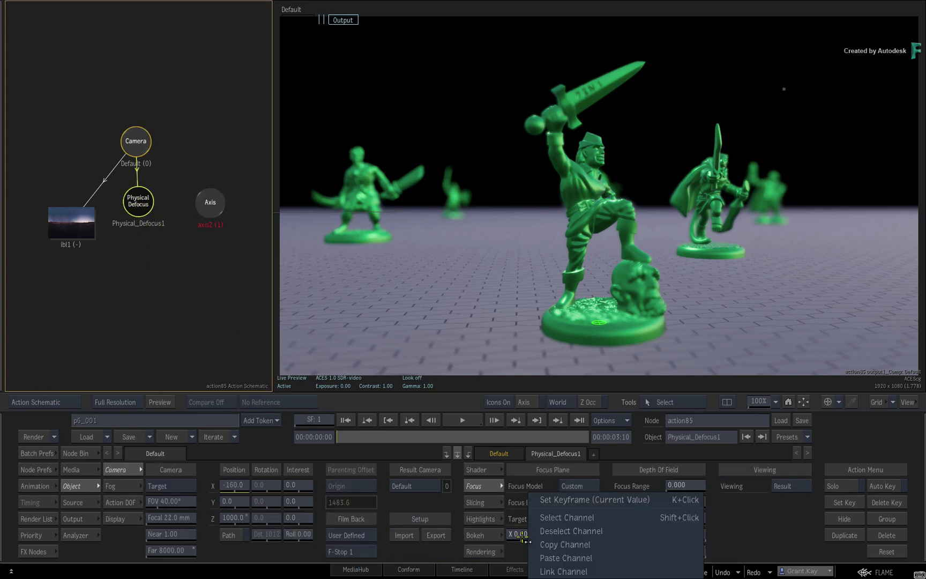
{"action": "left_click", "coordinate": [548, 568]}
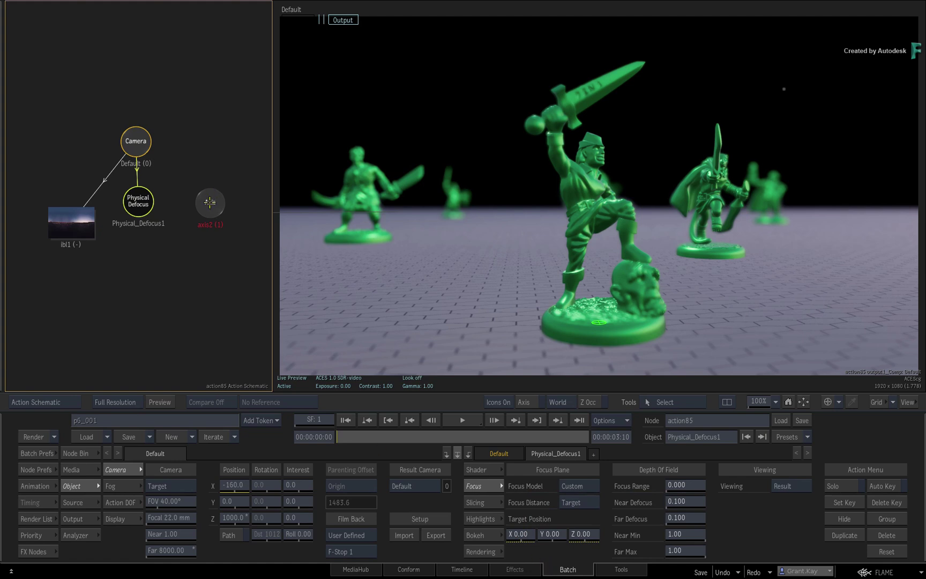
Link Target Position Y to the axis Position Y channel
{"action": "left_click", "coordinate": [210, 203]}
{"action": "right_click", "coordinate": [168, 501]}
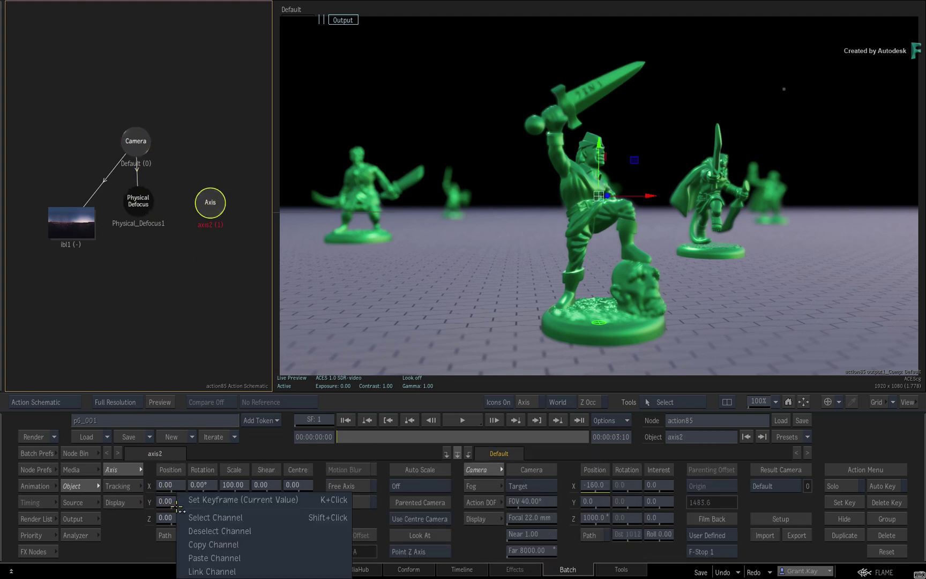
{"action": "left_click", "coordinate": [190, 545]}
{"action": "left_click", "coordinate": [139, 201]}
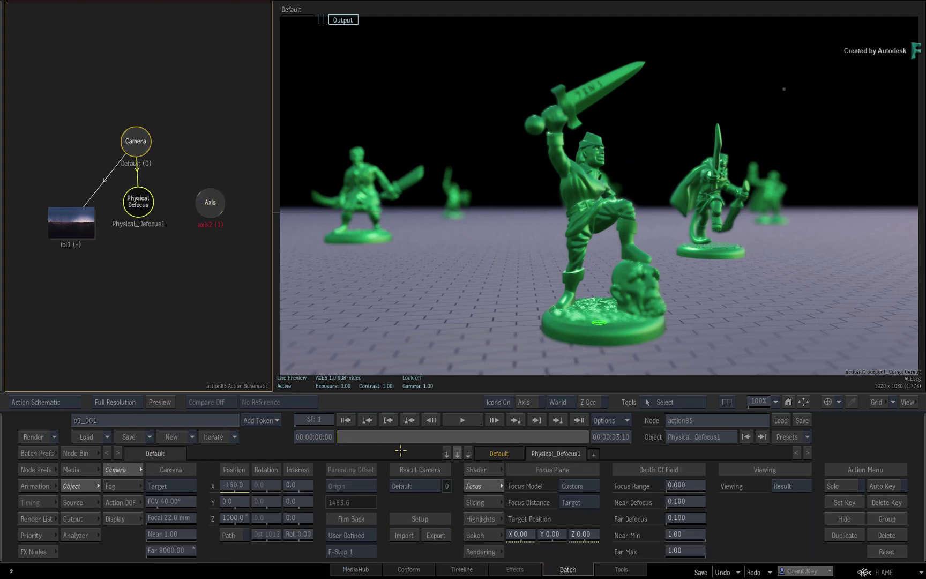
{"action": "right_click", "coordinate": [550, 539]}
{"action": "left_click", "coordinate": [563, 558]}
{"action": "left_click", "coordinate": [210, 199]}
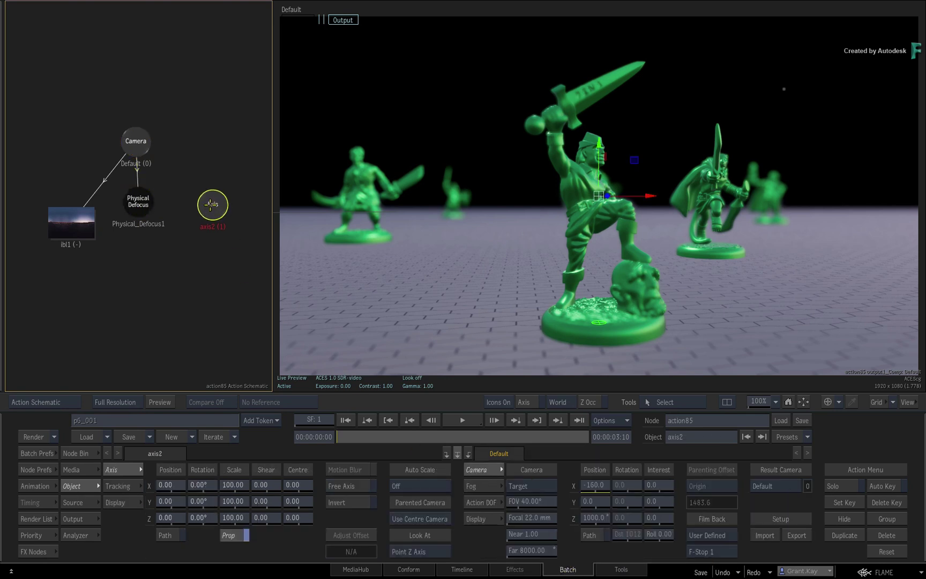
Show the scene in an enlarged Side view
{"action": "key", "text": "shift+3"}
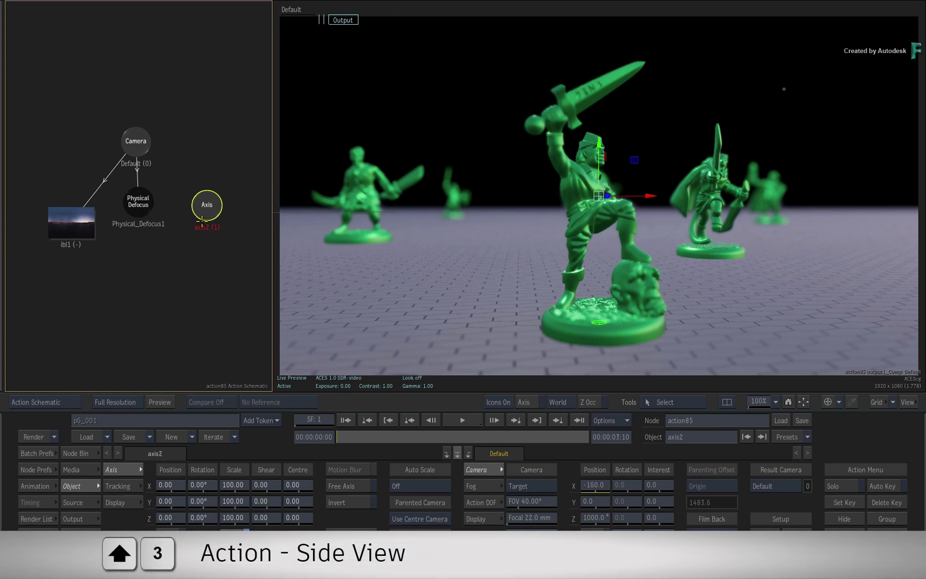
{"action": "key", "text": "shift+3"}
{"action": "left_click_drag", "start_coordinate": [270, 277], "coordinate": [440, 293]}
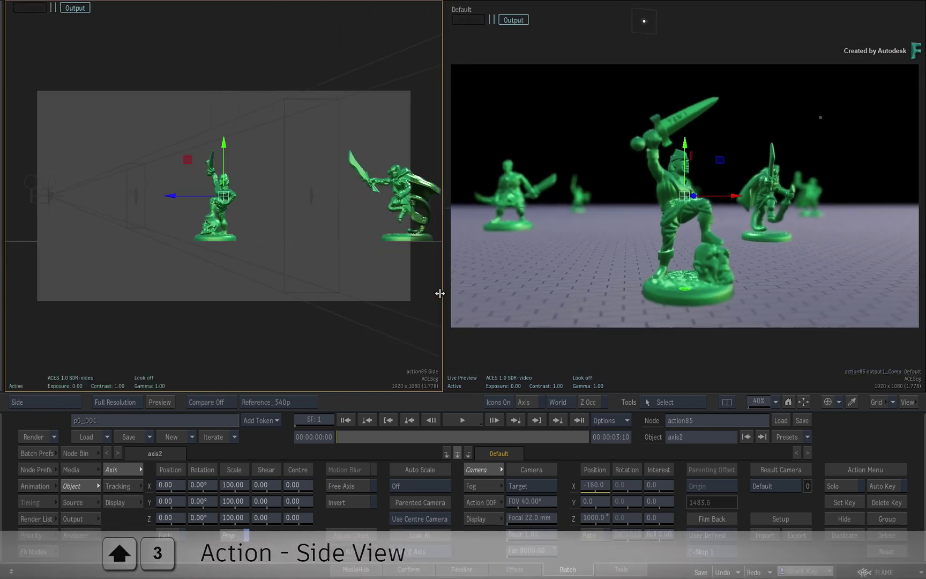
Move axis2 back to Z -1063, then show the Action schematic in the left view
{"action": "left_click_drag", "start_coordinate": [173, 196], "coordinate": [366, 195]}
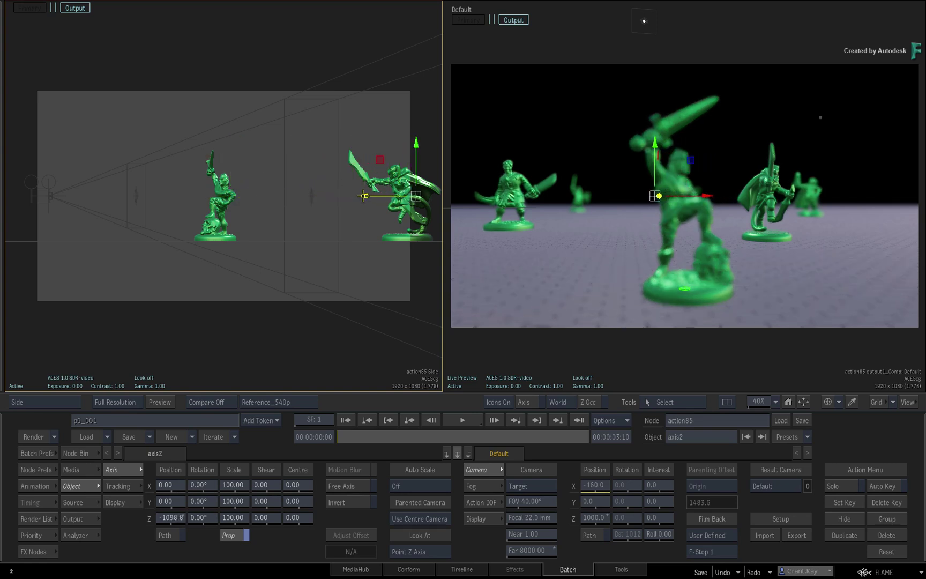
{"action": "left_click_drag", "start_coordinate": [309, 196], "coordinate": [174, 190]}
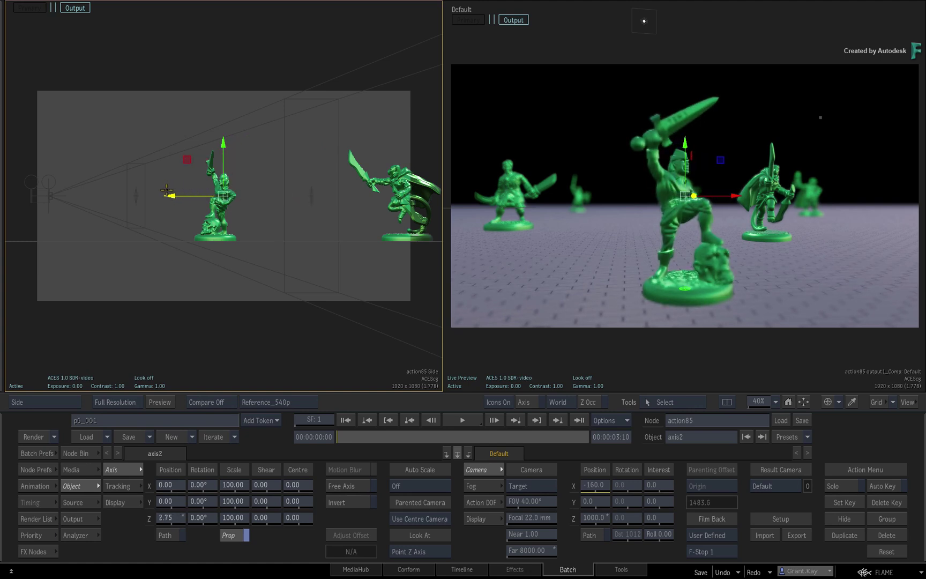
{"action": "mouse_move", "coordinate": [174, 191]}
{"action": "left_mouse_down"}
{"action": "mouse_move", "coordinate": [360, 190]}
{"action": "mouse_move", "coordinate": [320, 213]}
{"action": "left_mouse_up"}
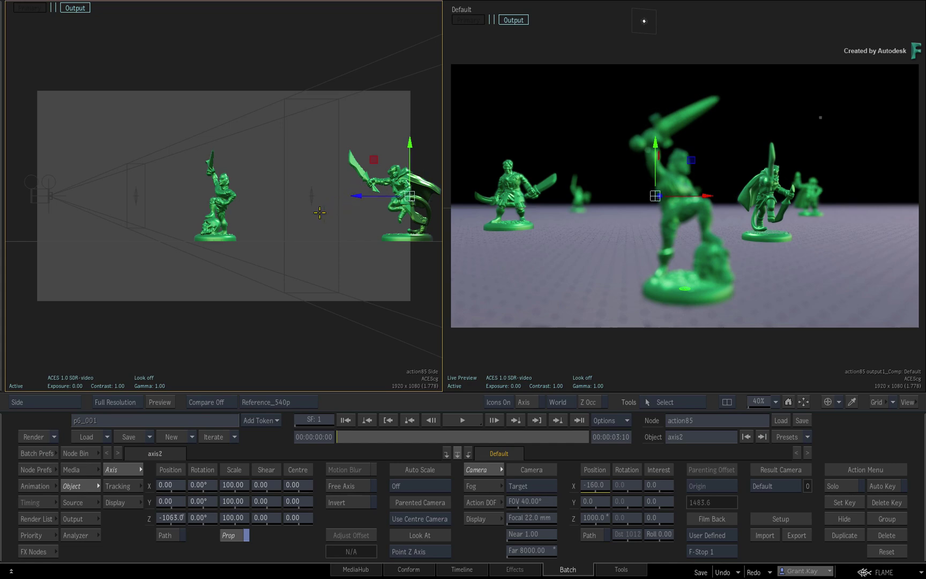
{"action": "key", "text": "F8"}
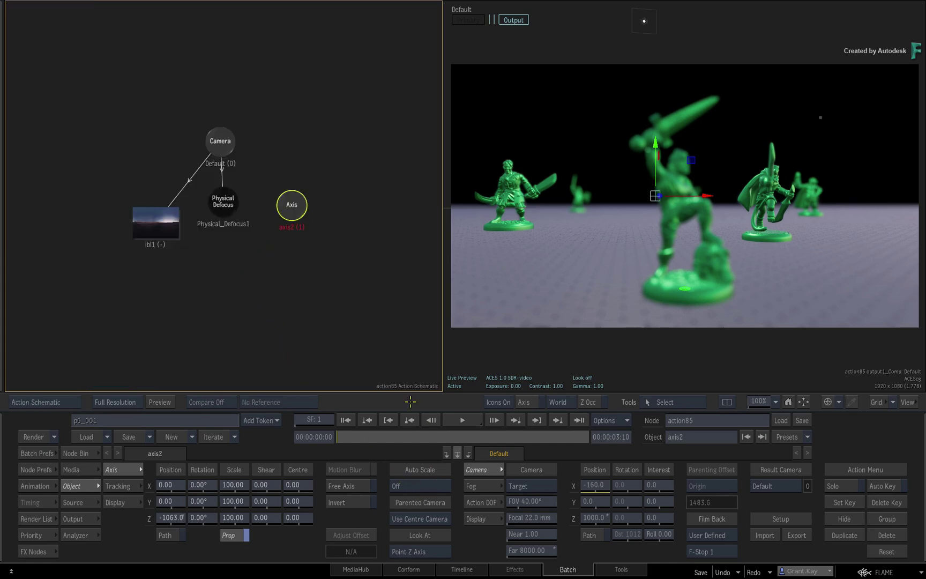
Change Physical_Defocus1's Focus Distance source from Target to Action Cam
{"action": "left_click", "coordinate": [224, 201]}
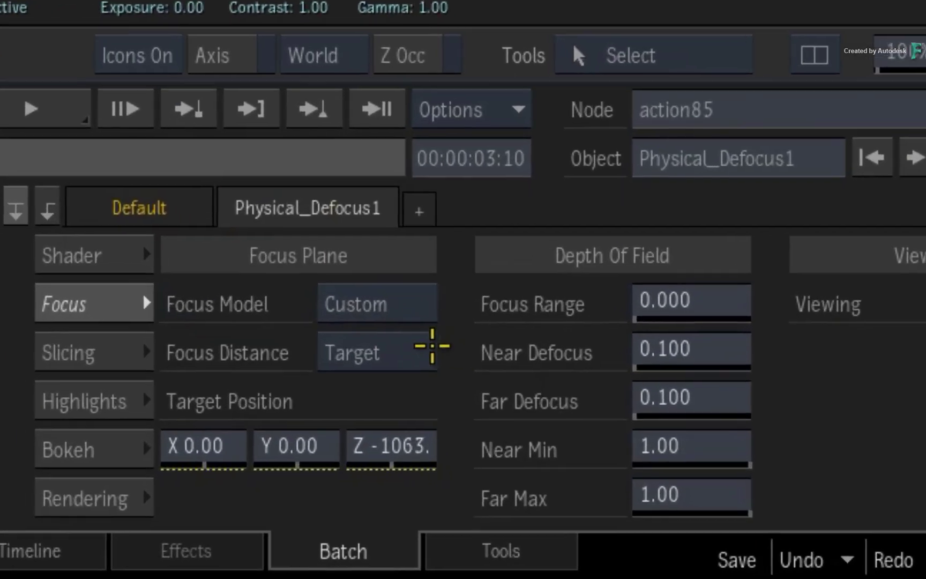
{"action": "left_click", "coordinate": [417, 351]}
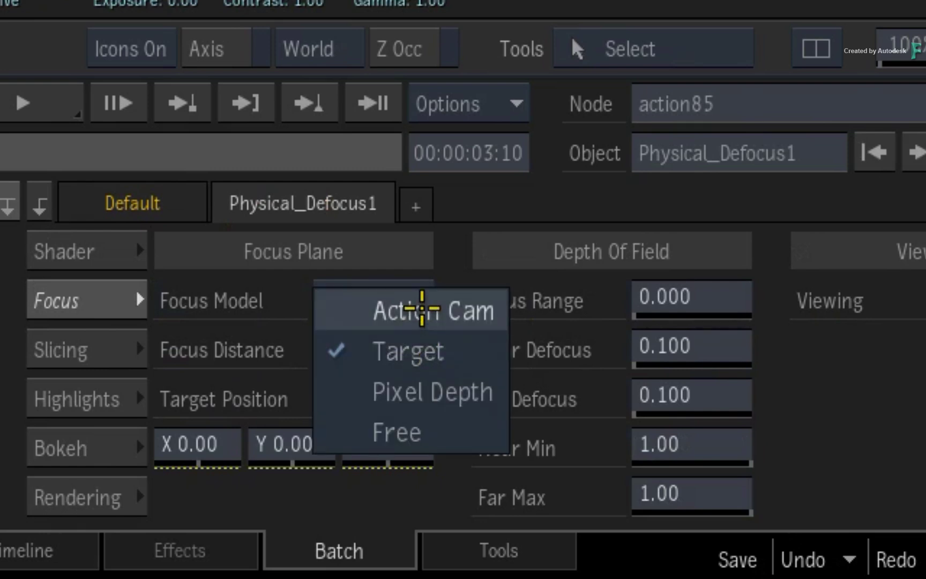
{"action": "left_click", "coordinate": [411, 311]}
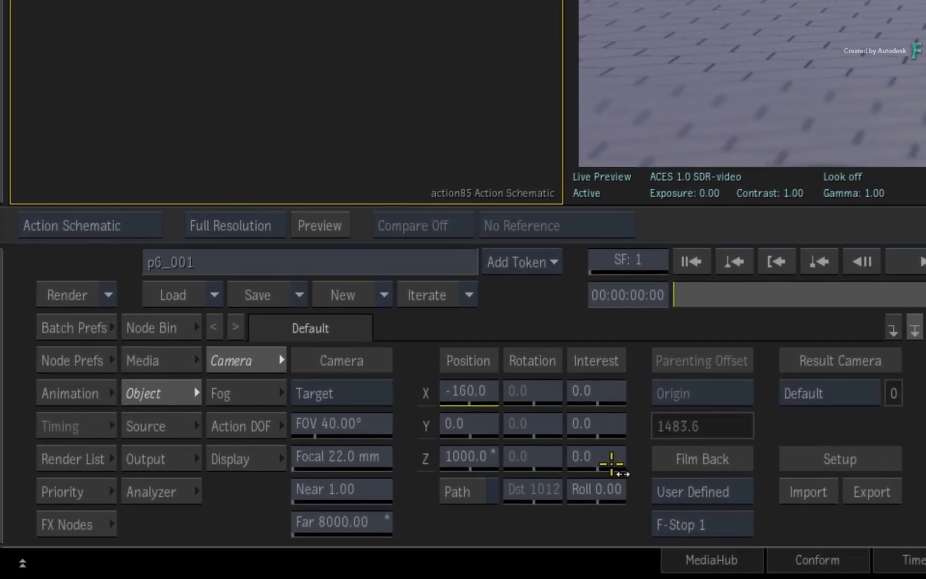
Adjust Interest Z, set the camera to Free, and raise focus distance to about 2533
{"action": "mouse_move", "coordinate": [616, 457]}
{"action": "left_mouse_down"}
{"action": "mouse_move", "coordinate": [665, 452]}
{"action": "mouse_move", "coordinate": [381, 506]}
{"action": "mouse_move", "coordinate": [253, 512]}
{"action": "left_mouse_up"}
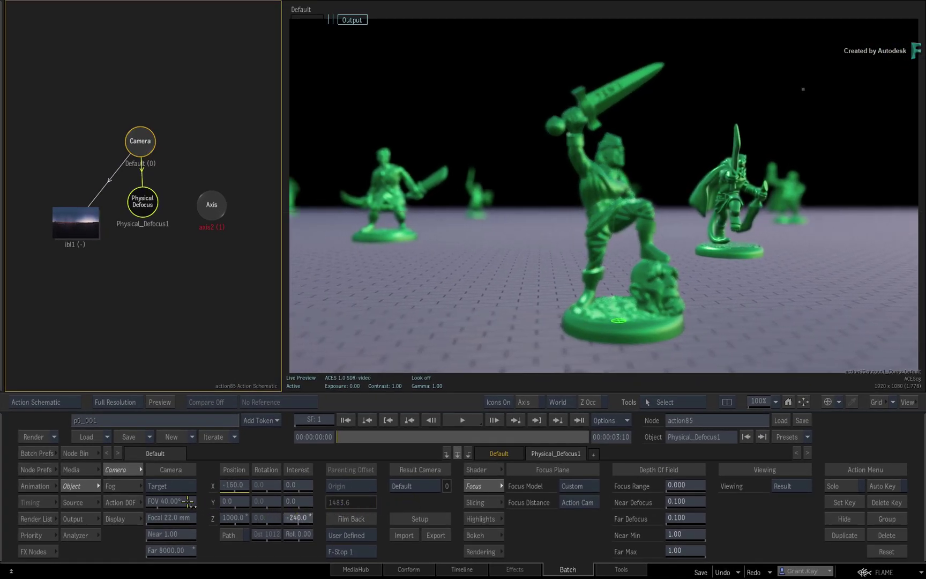
{"action": "left_click_drag", "start_coordinate": [254, 512], "coordinate": [297, 517]}
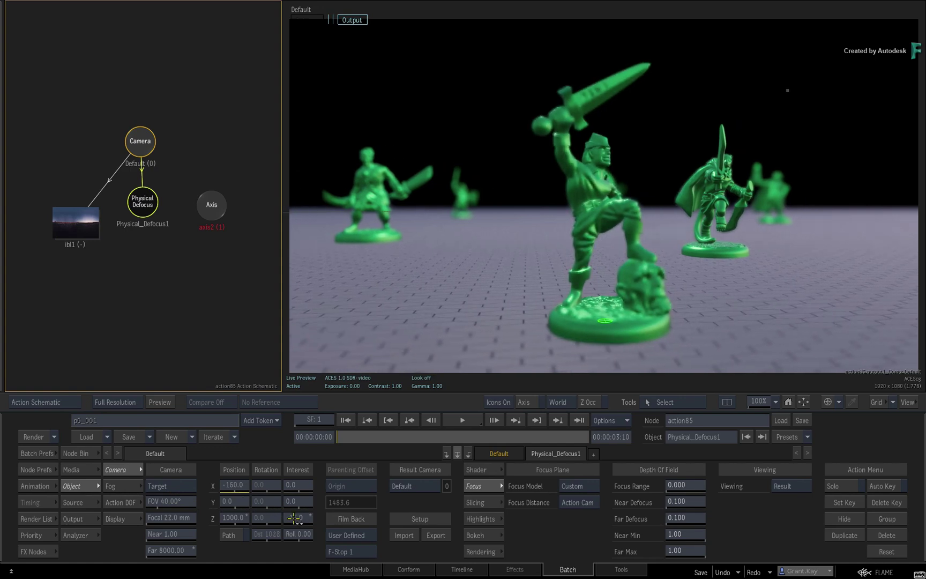
{"action": "left_click", "coordinate": [164, 486]}
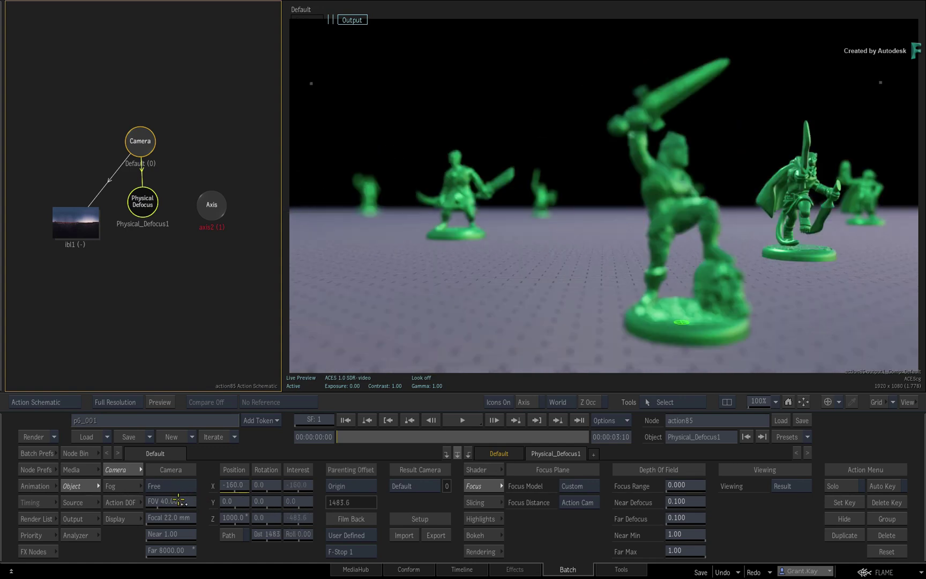
{"action": "left_click_drag", "start_coordinate": [268, 535], "coordinate": [601, 527]}
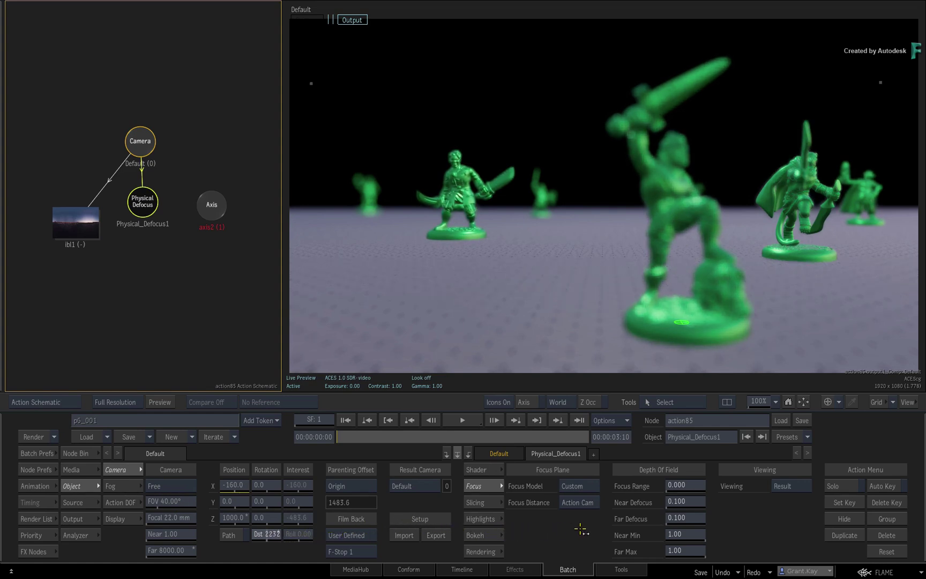
{"action": "left_click_drag", "start_coordinate": [602, 527], "coordinate": [575, 531]}
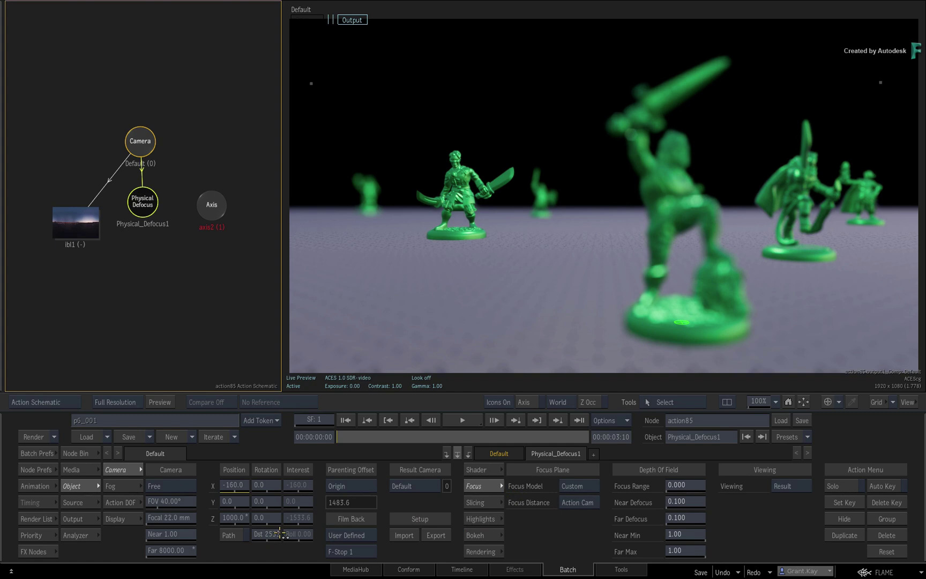
Scrub and play back the camera animation, then return to the first frame
{"action": "left_click_drag", "start_coordinate": [341, 435], "coordinate": [483, 434]}
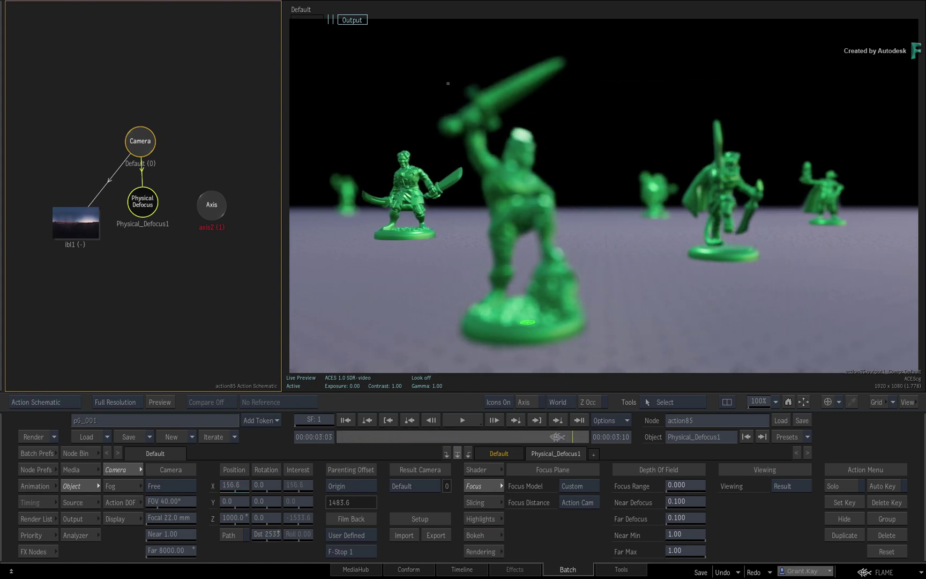
{"action": "left_click_drag", "start_coordinate": [485, 434], "coordinate": [307, 429]}
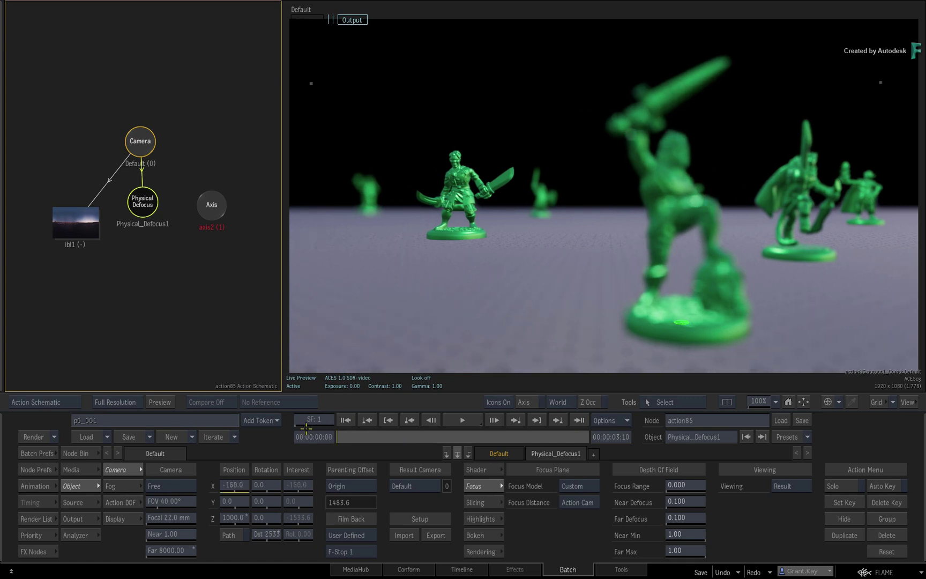
{"action": "key", "text": "space"}
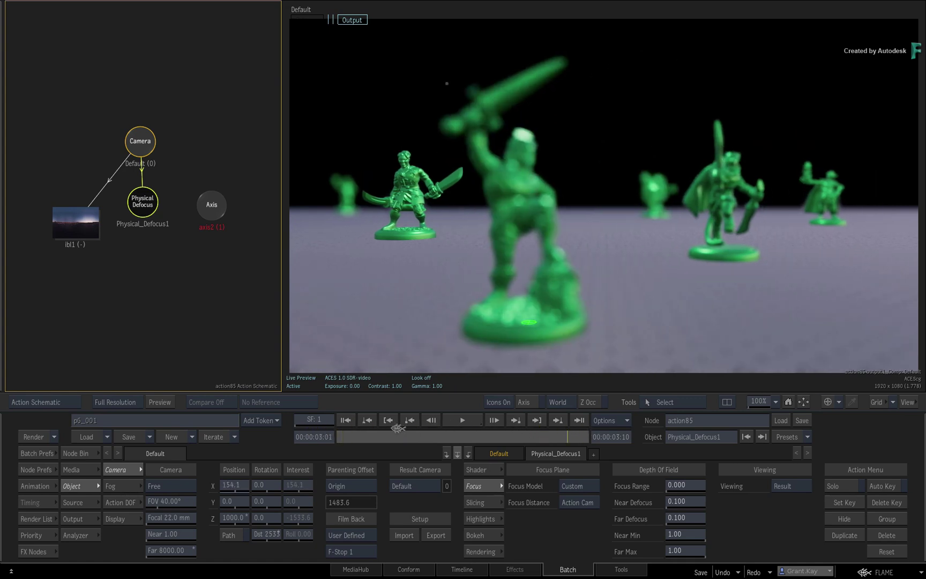
{"action": "key", "text": "space"}
{"action": "key", "text": "Home"}
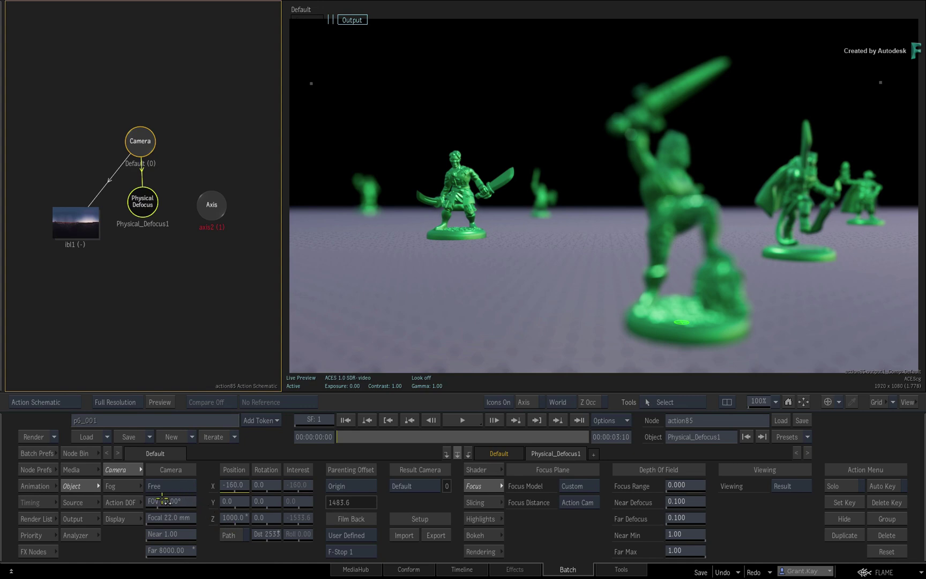
Reset the camera field of view to 40
{"action": "left_click_drag", "start_coordinate": [172, 502], "coordinate": [158, 492]}
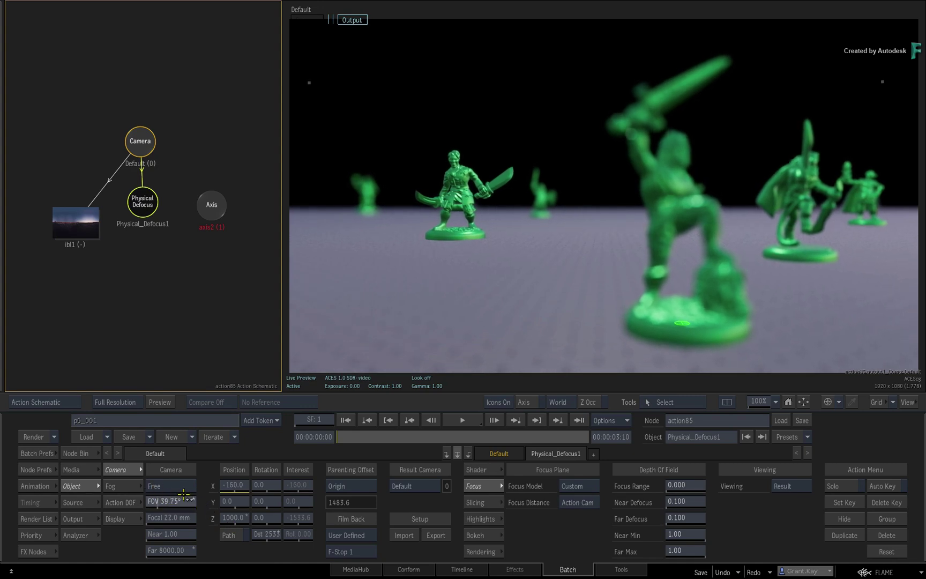
{"action": "mouse_move", "coordinate": [158, 492]}
{"action": "left_mouse_down"}
{"action": "mouse_move", "coordinate": [167, 492]}
{"action": "mouse_move", "coordinate": [120, 472]}
{"action": "left_mouse_up"}
{"action": "left_click_drag", "start_coordinate": [209, 548], "coordinate": [227, 554]}
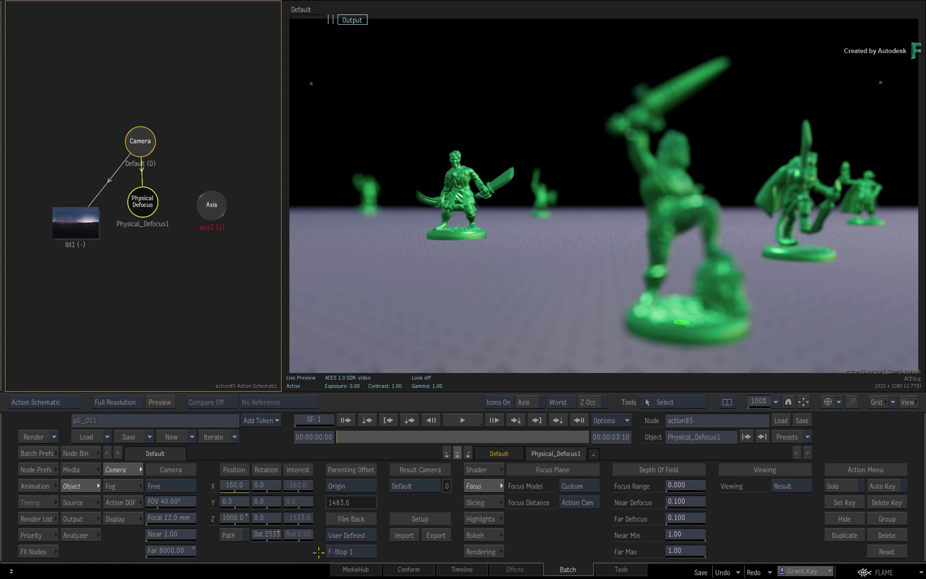
Set Focus Distance to Pixel Depth and place the depth sample on the mid-ground swordsman
{"action": "left_click", "coordinate": [588, 502]}
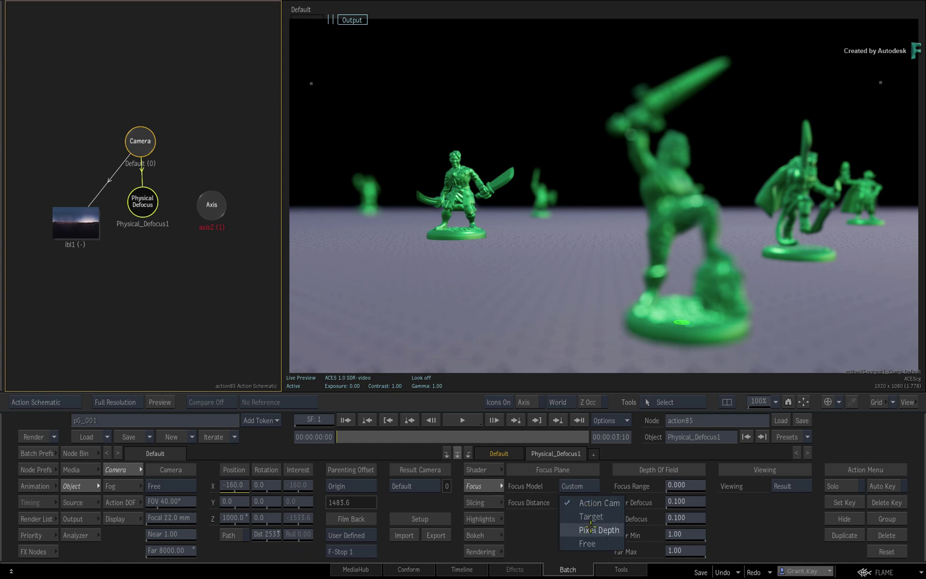
{"action": "left_click", "coordinate": [584, 529]}
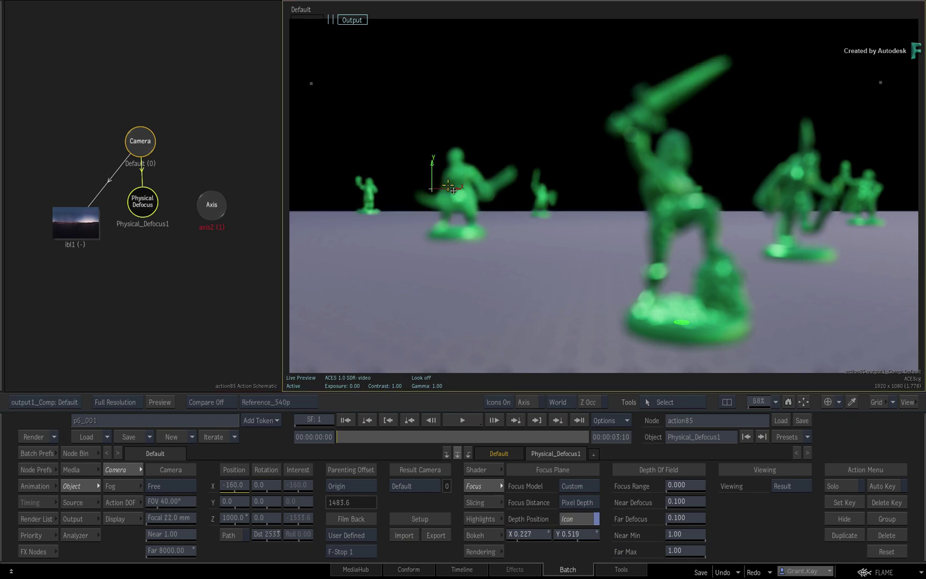
{"action": "left_click_drag", "start_coordinate": [371, 193], "coordinate": [461, 190]}
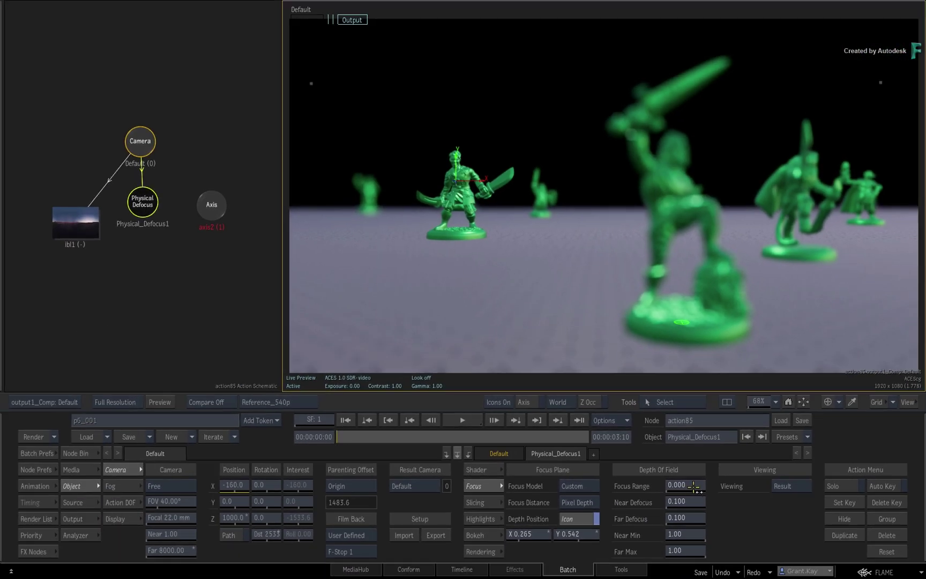
Drag the Focus Range and near defocus sliders, giving Near Min 0.81 and Far Max 0.97
{"action": "mouse_move", "coordinate": [695, 488]}
{"action": "left_mouse_down"}
{"action": "mouse_move", "coordinate": [706, 489]}
{"action": "mouse_move", "coordinate": [679, 505]}
{"action": "left_mouse_up"}
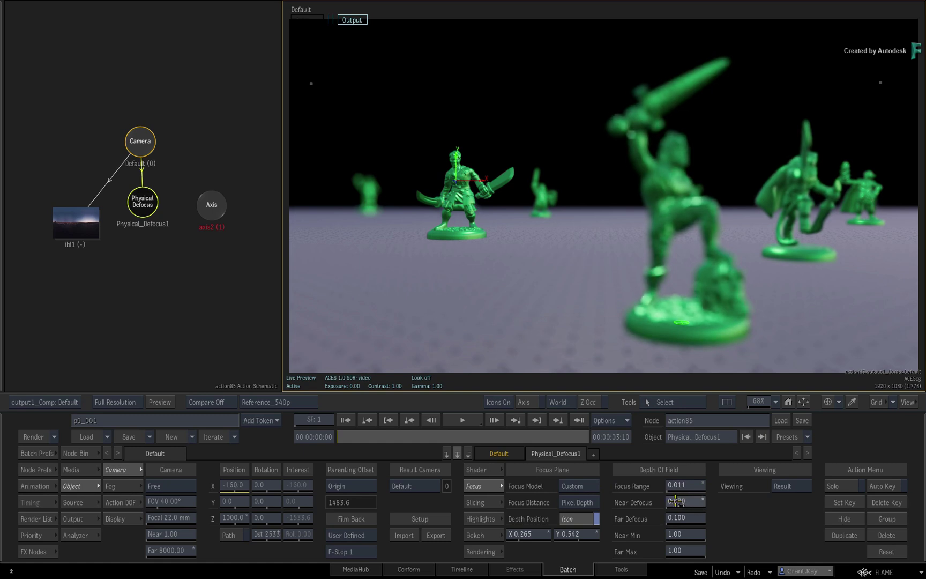
{"action": "mouse_move", "coordinate": [676, 501]}
{"action": "left_mouse_down"}
{"action": "mouse_move", "coordinate": [692, 550]}
{"action": "mouse_move", "coordinate": [684, 534]}
{"action": "left_mouse_up"}
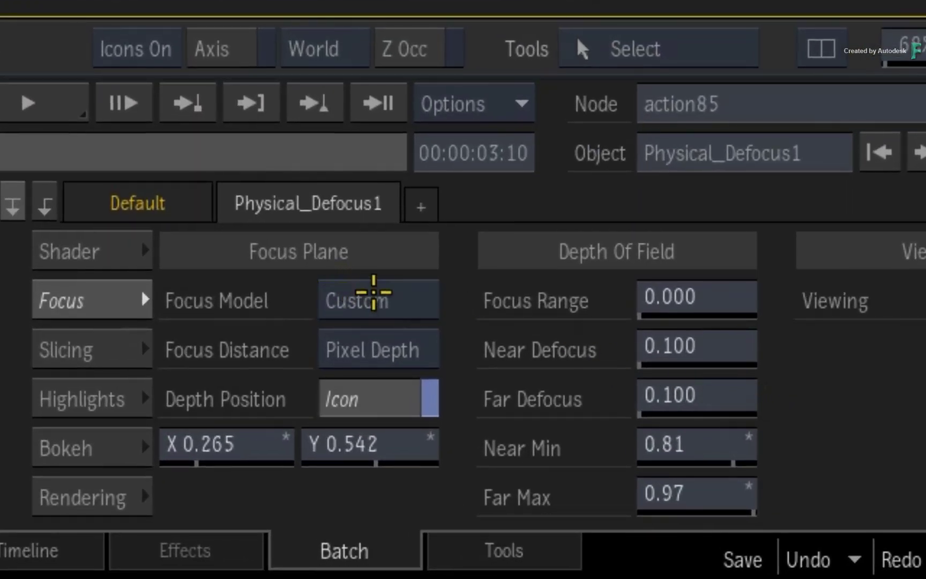
Set Focus Model to Physical and test World Scale values, ending at 3.00
{"action": "left_click", "coordinate": [370, 297]}
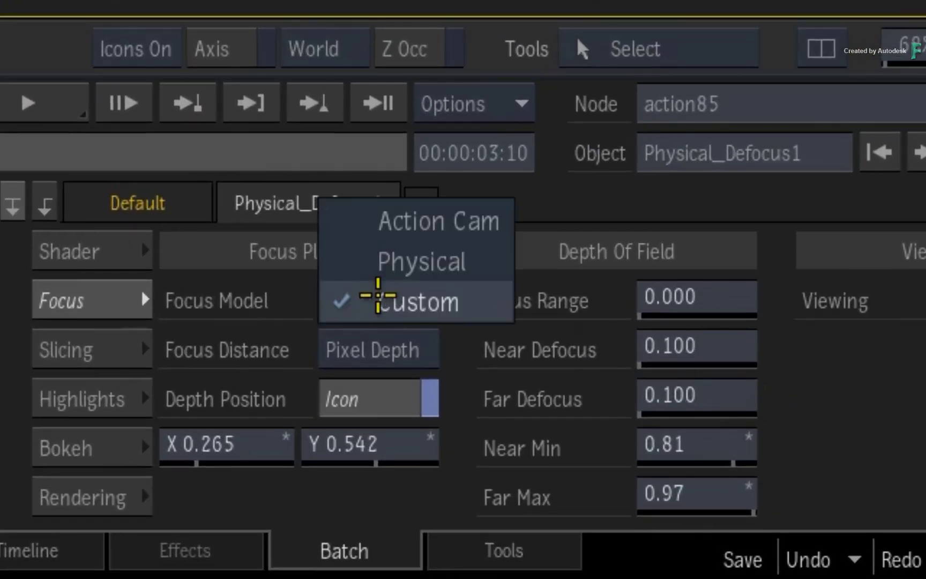
{"action": "left_click", "coordinate": [353, 268]}
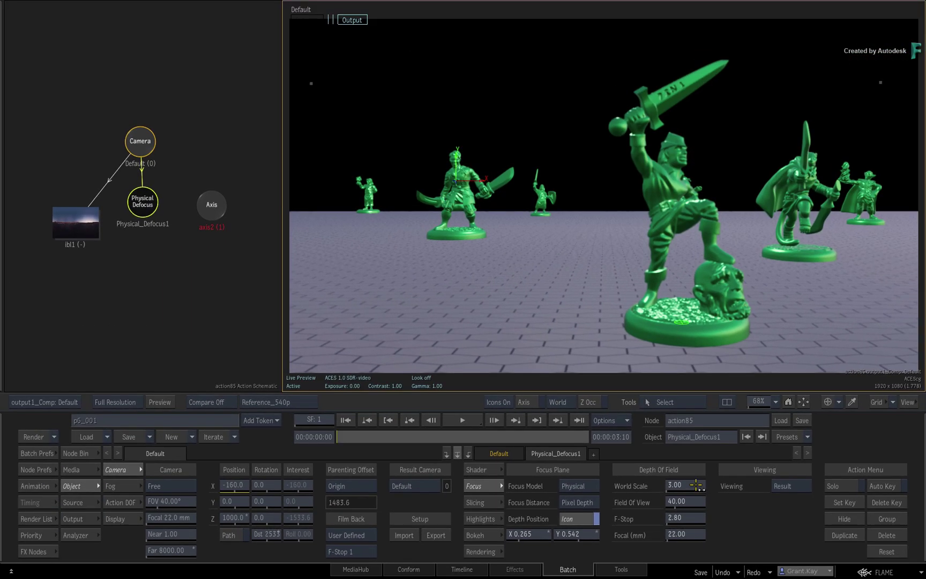
{"action": "mouse_move", "coordinate": [698, 485]}
{"action": "left_mouse_down"}
{"action": "mouse_move", "coordinate": [676, 484]}
{"action": "mouse_move", "coordinate": [699, 485]}
{"action": "left_mouse_up"}
{"action": "left_click_drag", "start_coordinate": [699, 486], "coordinate": [709, 522]}
Enter an exact World Scale of 1.00
{"action": "left_click_drag", "start_coordinate": [699, 486], "coordinate": [669, 471]}
{"action": "left_click", "coordinate": [664, 469]}
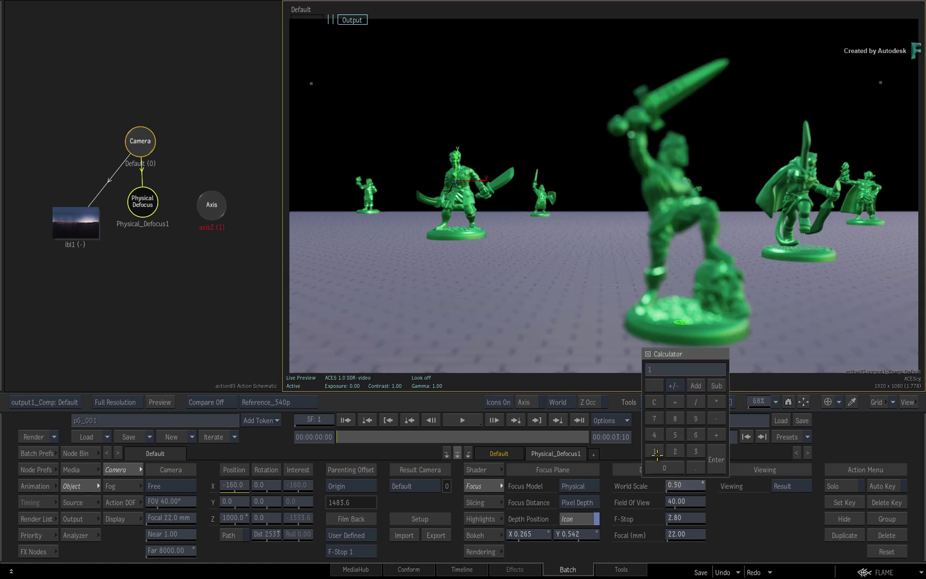
{"action": "left_click", "coordinate": [711, 465]}
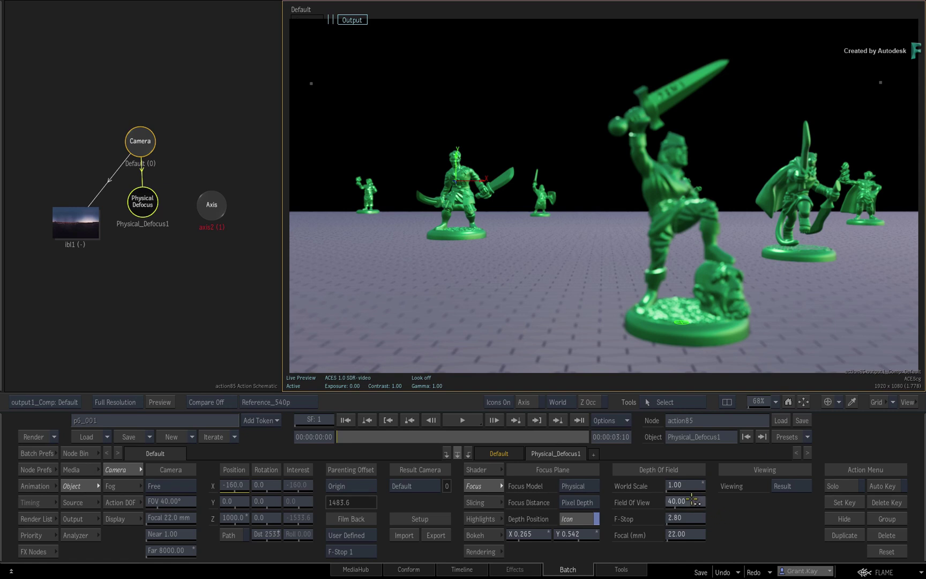
Tune the lens to 25.5 mm focal length, F-Stop 1.65 and adjusted field of view
{"action": "mouse_move", "coordinate": [671, 499]}
{"action": "left_mouse_down"}
{"action": "mouse_move", "coordinate": [681, 517]}
{"action": "mouse_move", "coordinate": [674, 519]}
{"action": "left_mouse_up"}
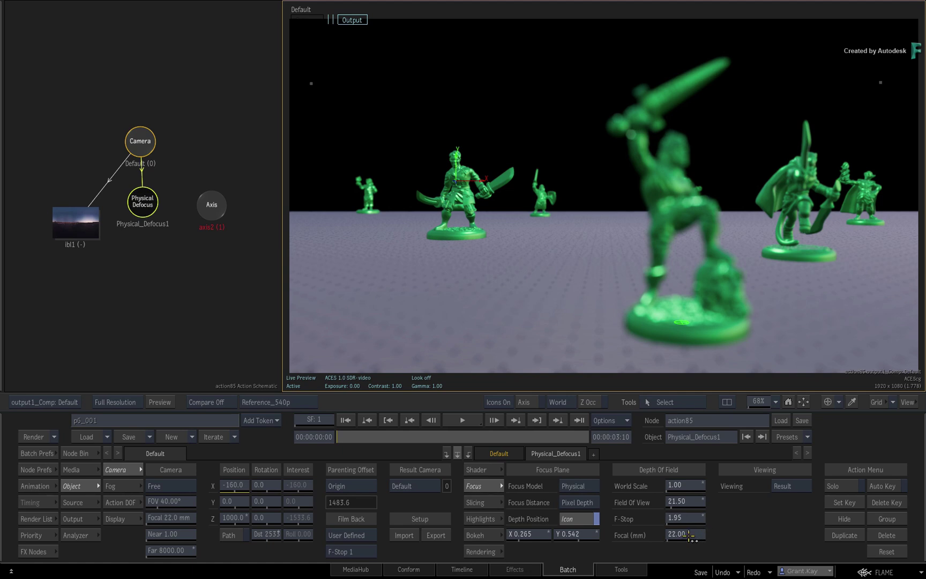
{"action": "mouse_move", "coordinate": [692, 535]}
{"action": "left_mouse_down"}
{"action": "mouse_move", "coordinate": [639, 529]}
{"action": "mouse_move", "coordinate": [708, 529]}
{"action": "left_mouse_up"}
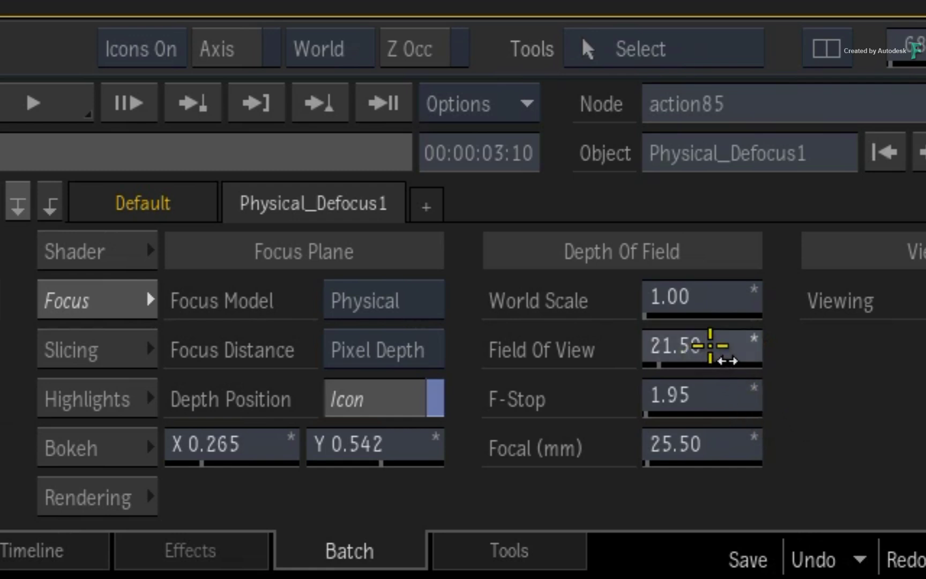
{"action": "mouse_move", "coordinate": [710, 345]}
{"action": "left_mouse_down"}
{"action": "mouse_move", "coordinate": [746, 345]}
{"action": "mouse_move", "coordinate": [729, 348]}
{"action": "left_mouse_up"}
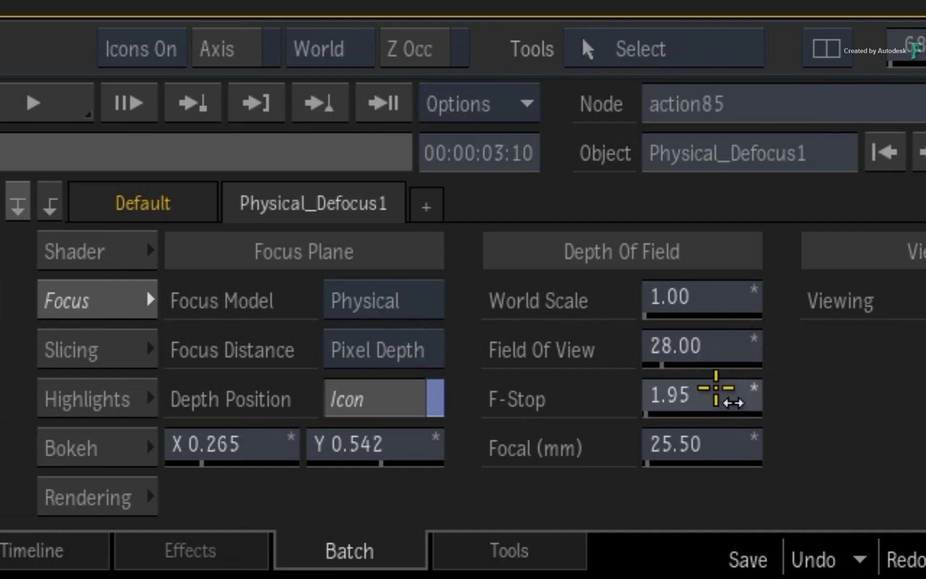
{"action": "left_click_drag", "start_coordinate": [715, 389], "coordinate": [707, 388]}
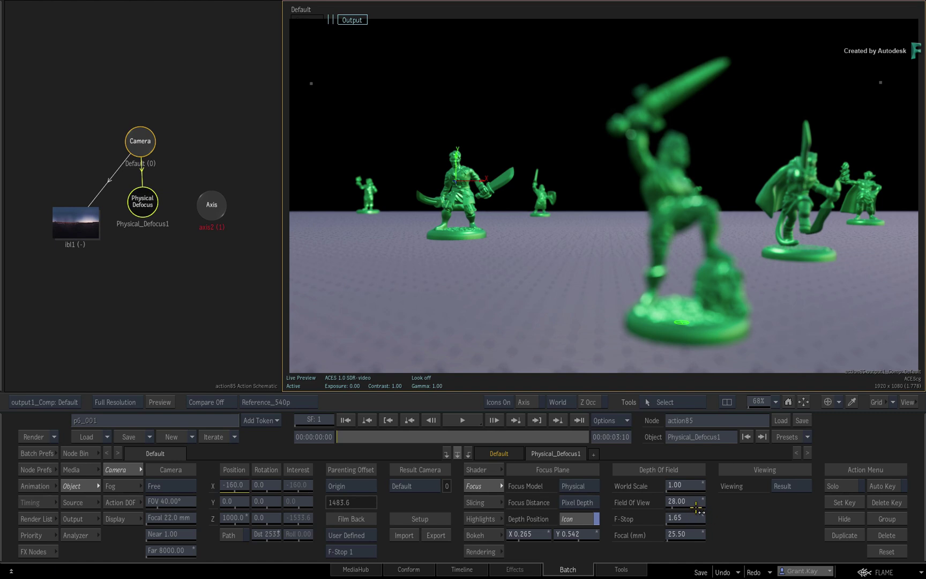
{"action": "mouse_move", "coordinate": [697, 508]}
{"action": "left_mouse_down"}
{"action": "mouse_move", "coordinate": [684, 499]}
{"action": "mouse_move", "coordinate": [706, 500]}
{"action": "left_mouse_up"}
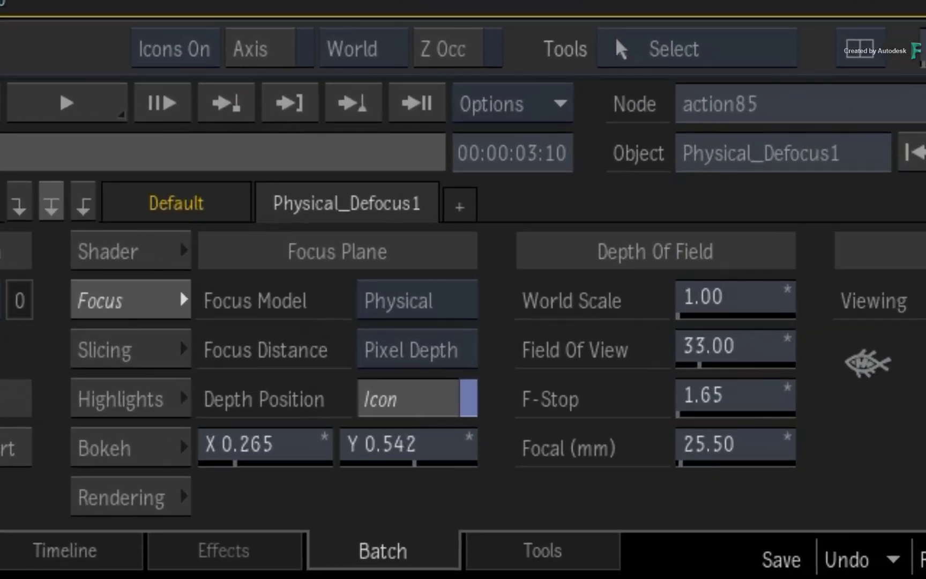
Set Focus Model to Action Cam, trying World Scale 3.00 before re-entering 1.00
{"action": "left_click", "coordinate": [453, 302]}
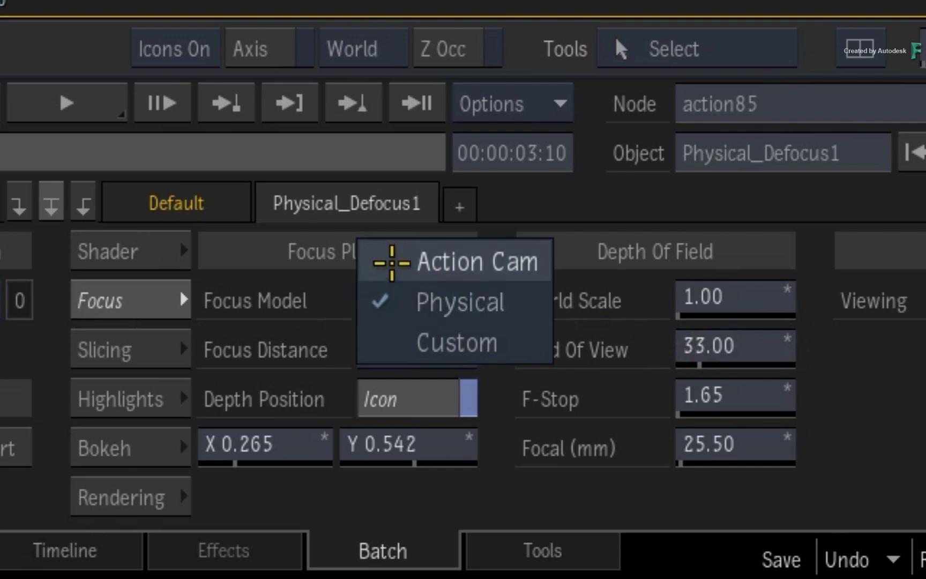
{"action": "left_click", "coordinate": [394, 260]}
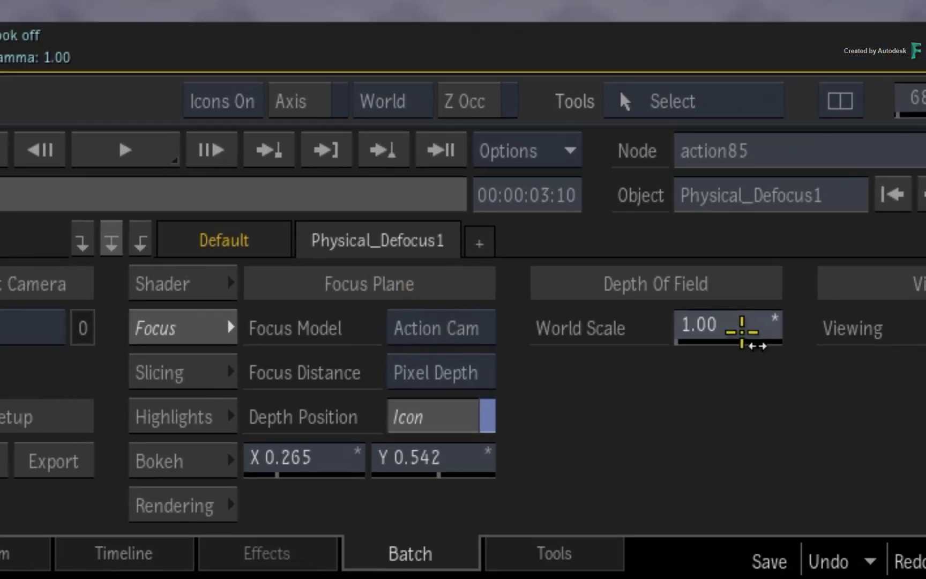
{"action": "left_click", "coordinate": [731, 298]}
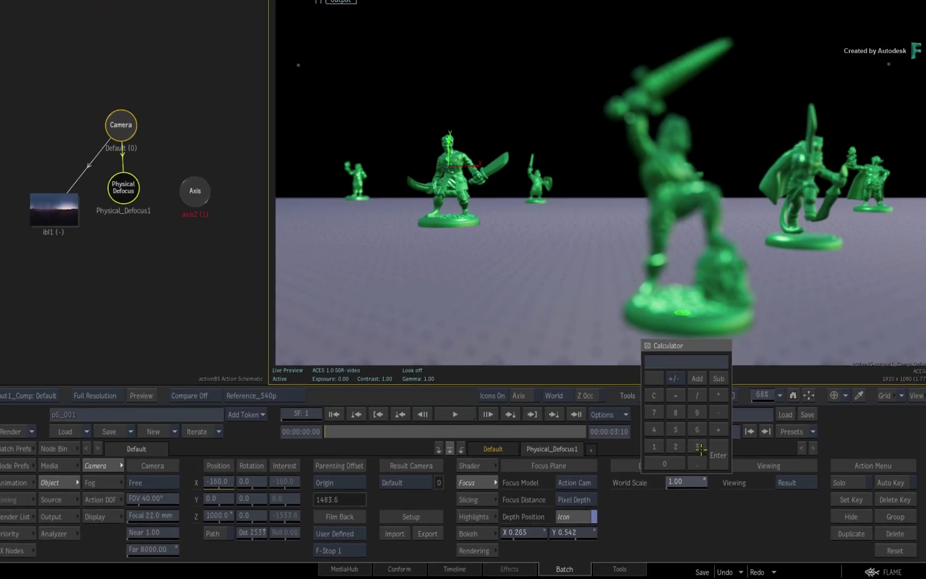
{"action": "type", "text": "3"}
{"action": "left_click", "coordinate": [717, 458]}
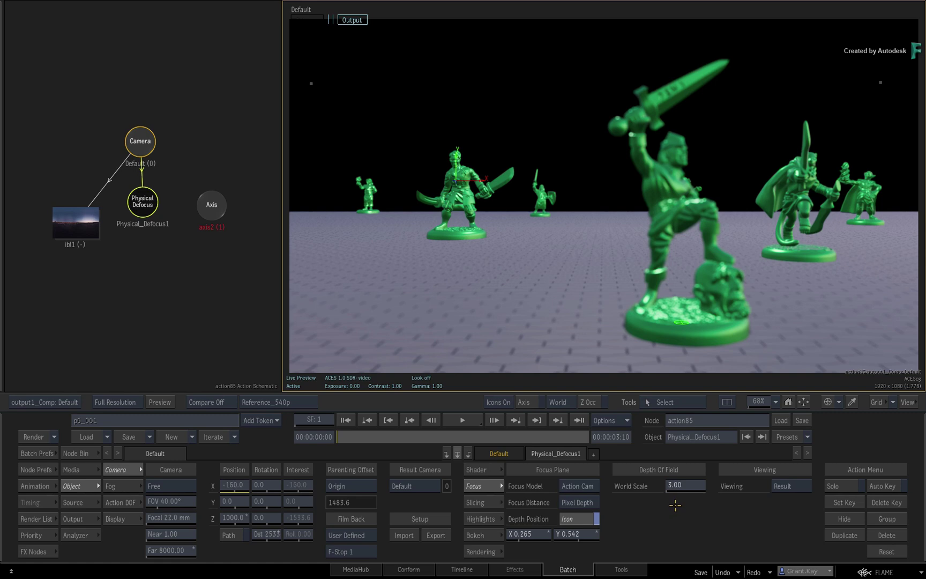
{"action": "left_click", "coordinate": [692, 485]}
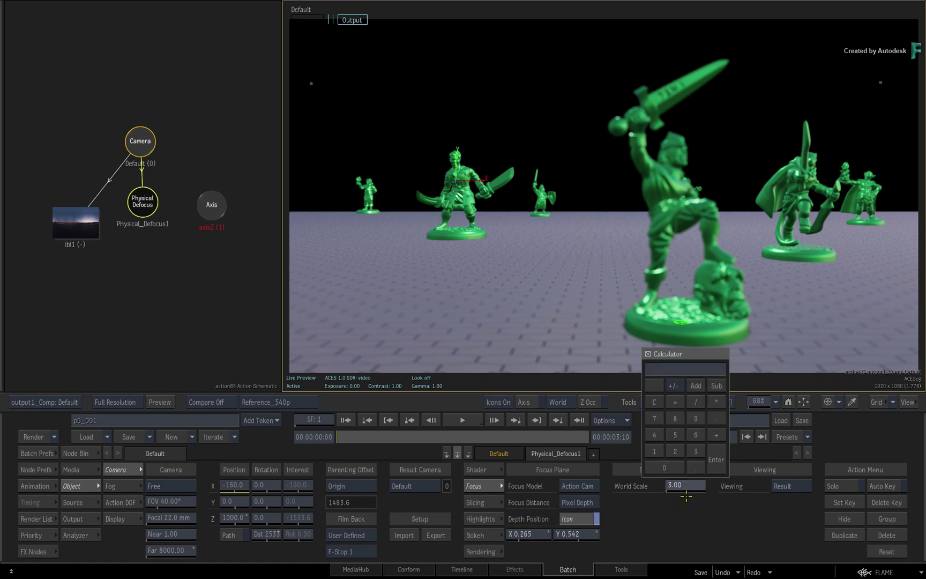
{"action": "left_click", "coordinate": [654, 454]}
{"action": "left_click", "coordinate": [712, 466]}
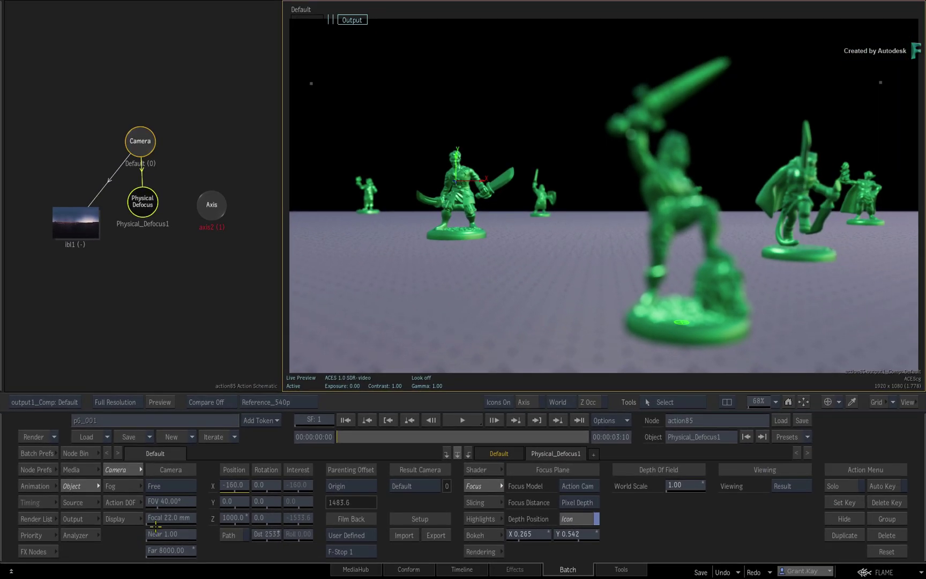
Drag the camera FOV to about 38.55° and focal length to 22.9 mm
{"action": "mouse_move", "coordinate": [174, 505]}
{"action": "left_mouse_down"}
{"action": "mouse_move", "coordinate": [135, 498]}
{"action": "mouse_move", "coordinate": [202, 493]}
{"action": "mouse_move", "coordinate": [186, 515]}
{"action": "left_mouse_up"}
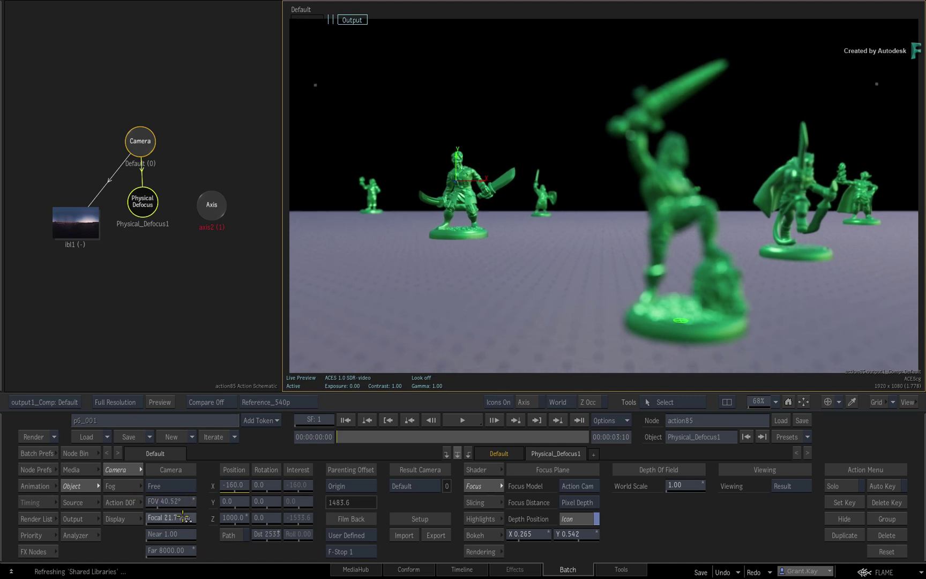
{"action": "left_click_drag", "start_coordinate": [185, 518], "coordinate": [190, 508]}
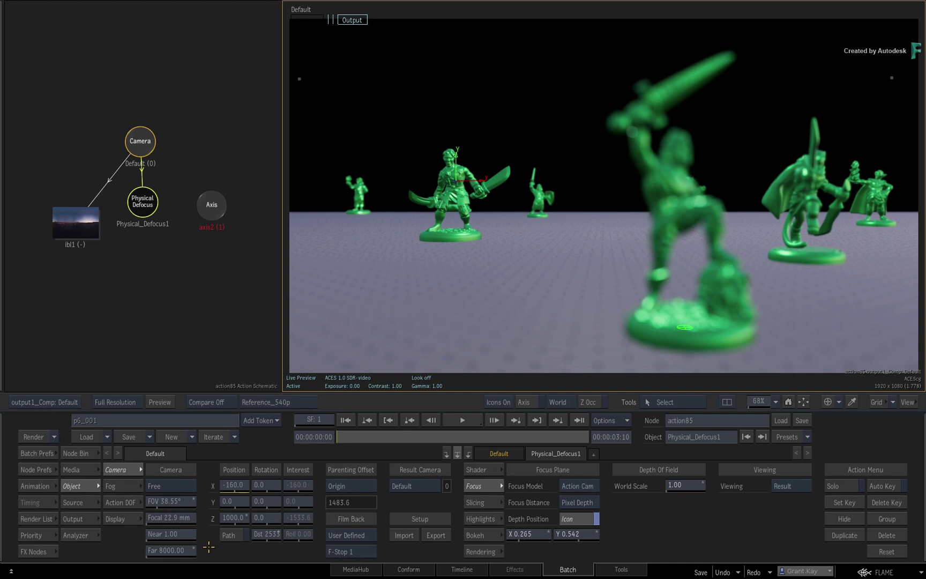
Try camera f-stops 5.6, 11, 1.4, 2.8 and 1, then settle on F-Stop 1.4
{"action": "left_click", "coordinate": [370, 551]}
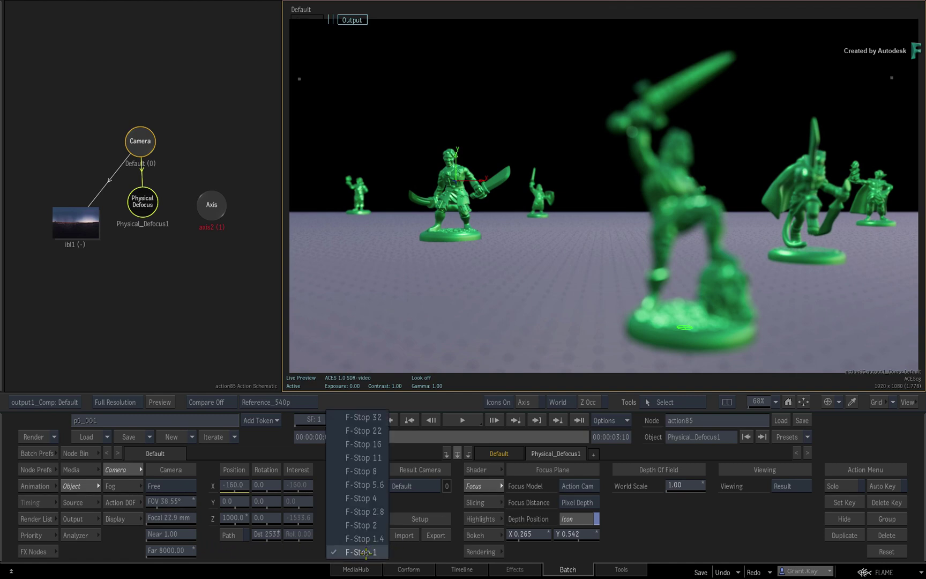
{"action": "left_click", "coordinate": [355, 554]}
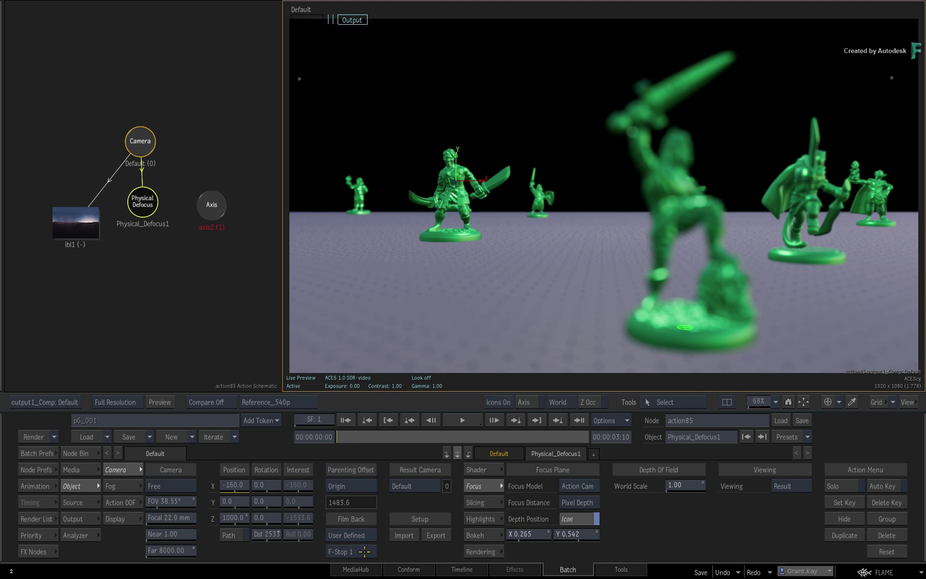
{"action": "left_click", "coordinate": [364, 552]}
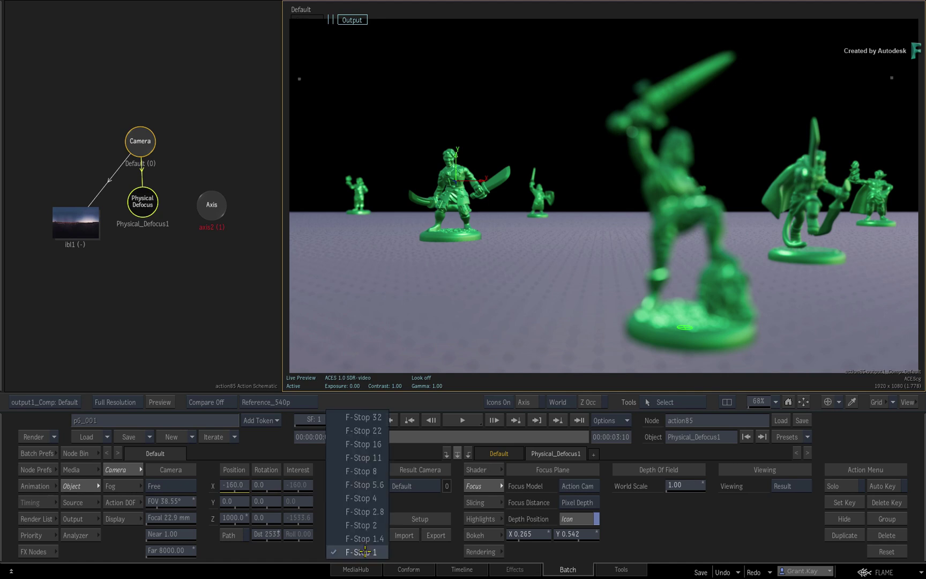
{"action": "left_click", "coordinate": [370, 493]}
{"action": "left_click", "coordinate": [360, 552]}
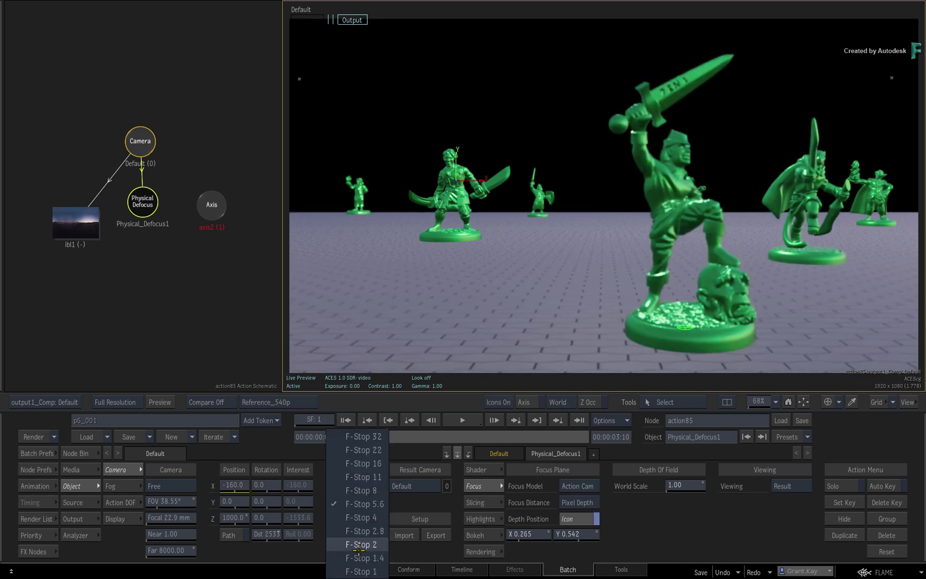
{"action": "left_click", "coordinate": [369, 478]}
{"action": "left_click", "coordinate": [353, 551]}
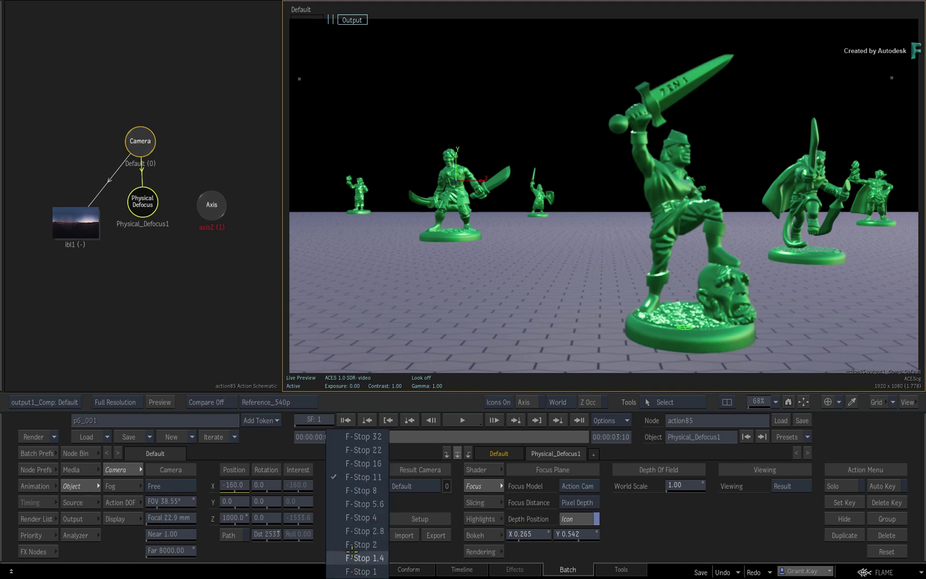
{"action": "left_click", "coordinate": [352, 557]}
{"action": "left_click", "coordinate": [353, 553]}
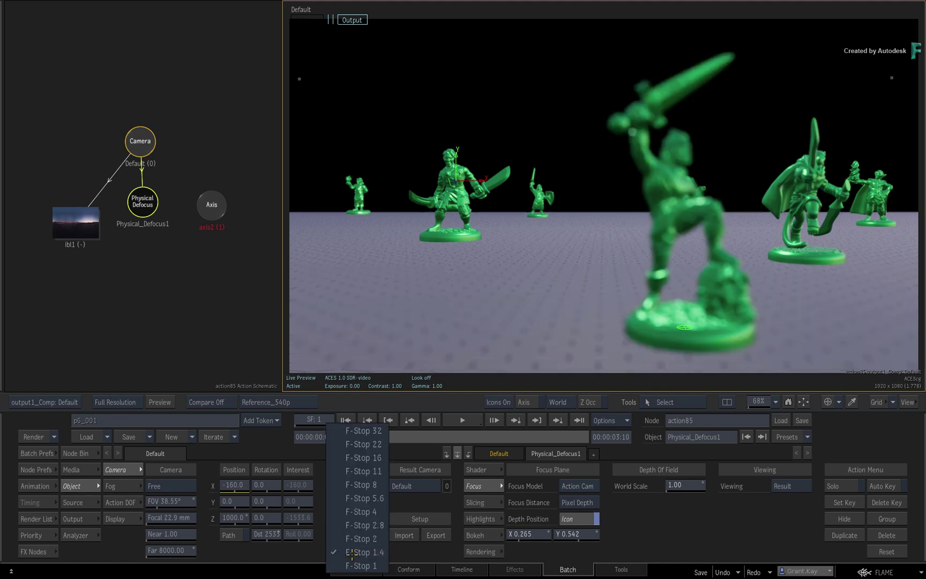
{"action": "left_click", "coordinate": [360, 525]}
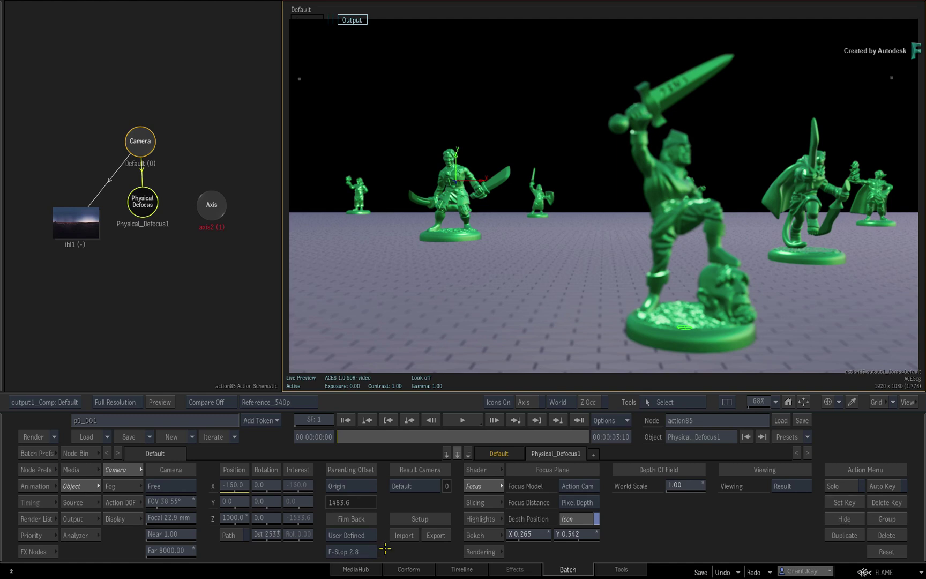
{"action": "left_click", "coordinate": [355, 551]}
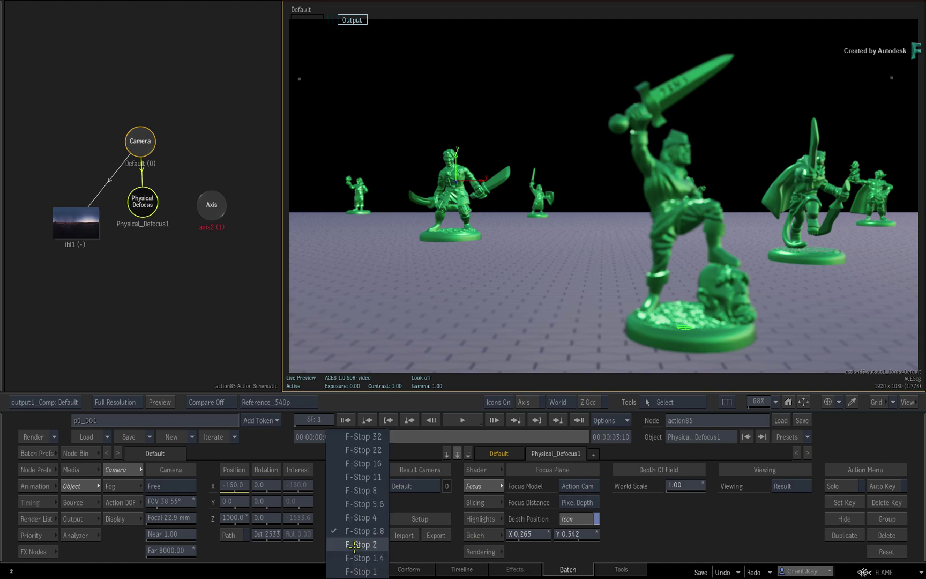
{"action": "left_click", "coordinate": [366, 567]}
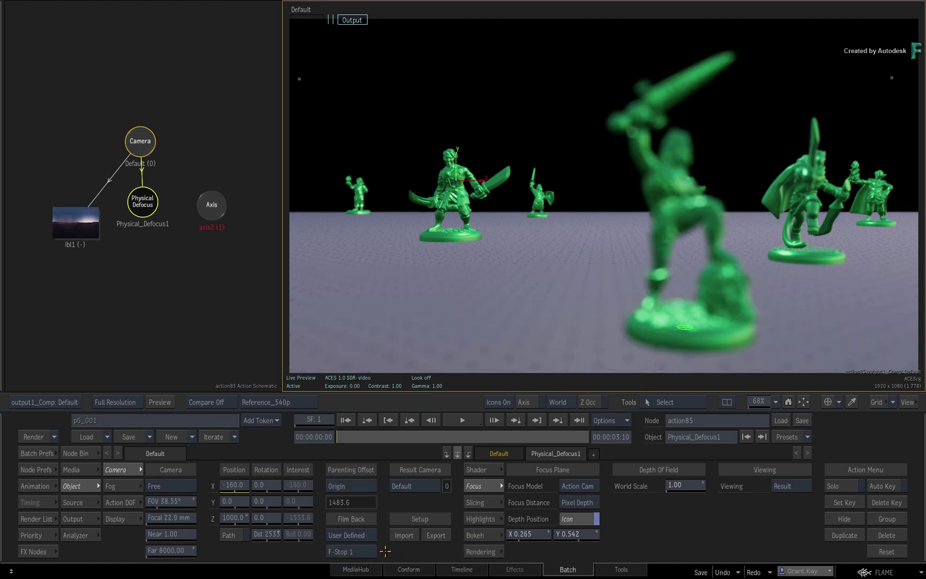
{"action": "left_click", "coordinate": [359, 552]}
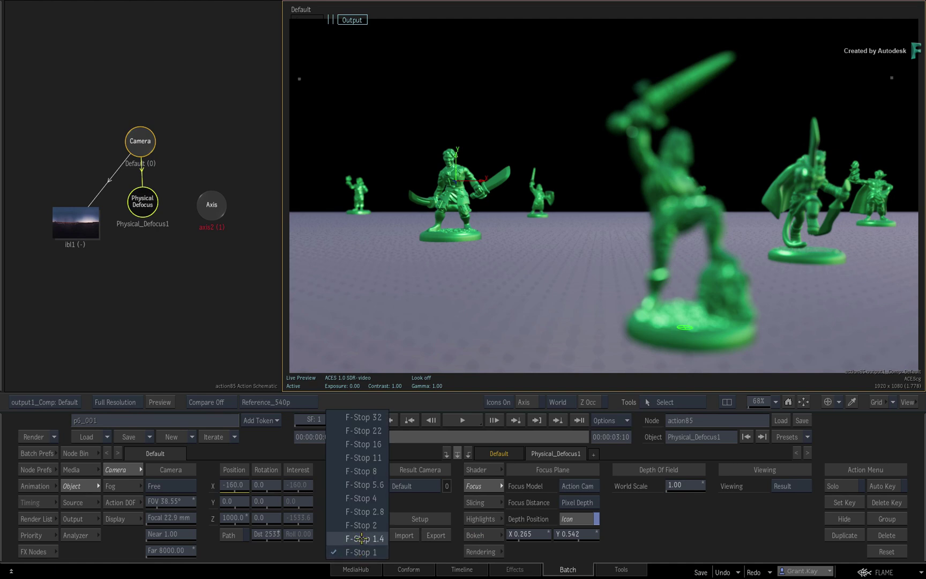
{"action": "left_click", "coordinate": [361, 540]}
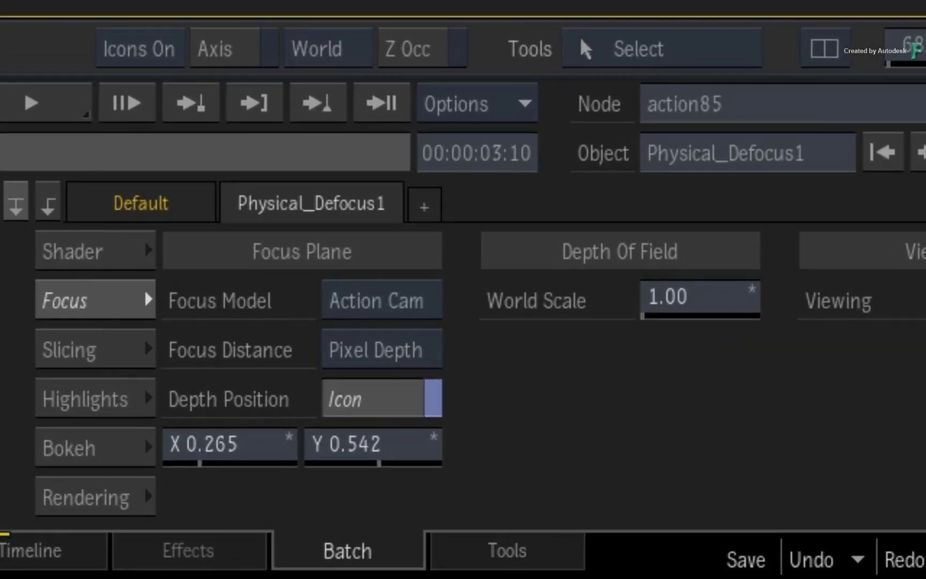
Switch the Physical Defocus focus distance from Pixel Depth to Action Cam
{"action": "left_click", "coordinate": [424, 301]}
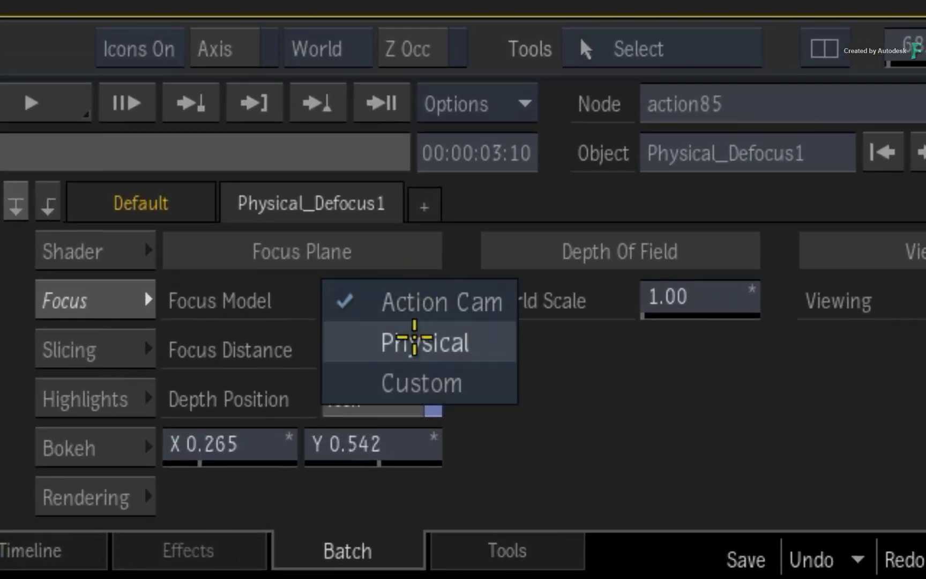
{"action": "left_click", "coordinate": [608, 402]}
{"action": "left_click", "coordinate": [414, 347]}
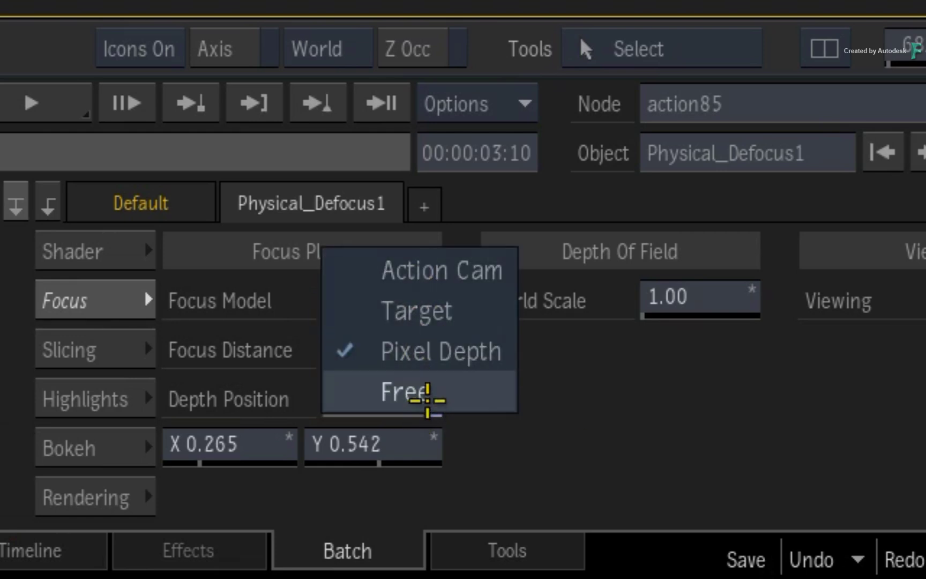
{"action": "left_click", "coordinate": [616, 395]}
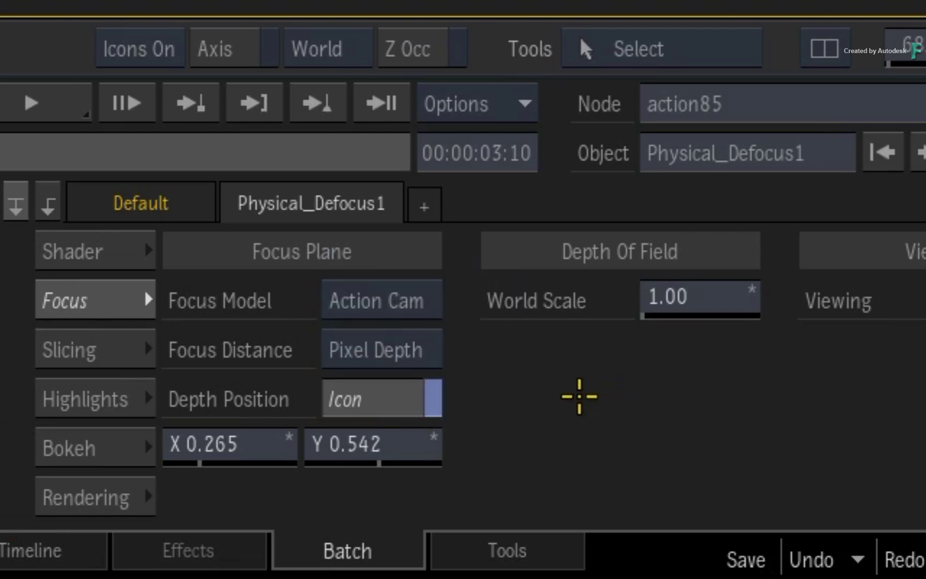
{"action": "left_click", "coordinate": [434, 352]}
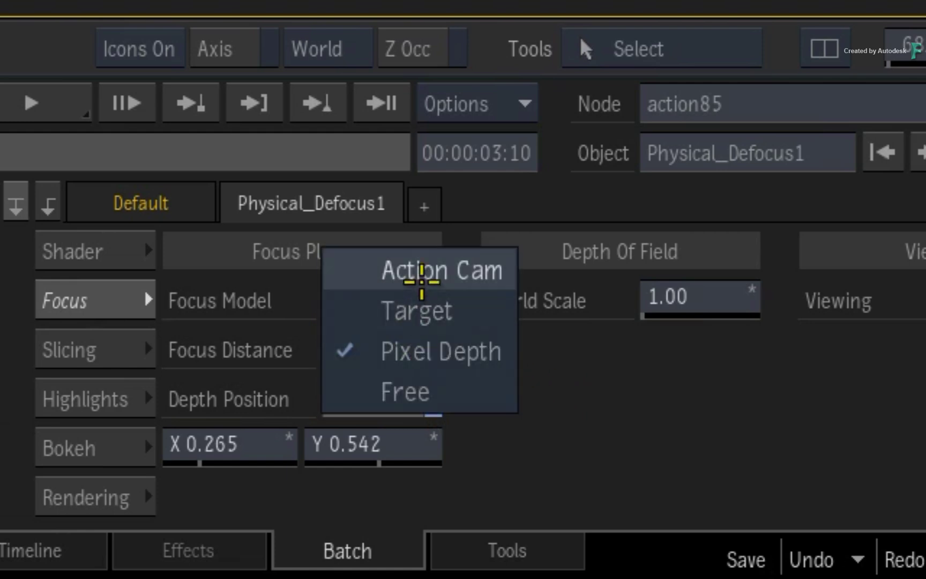
{"action": "left_click", "coordinate": [354, 259]}
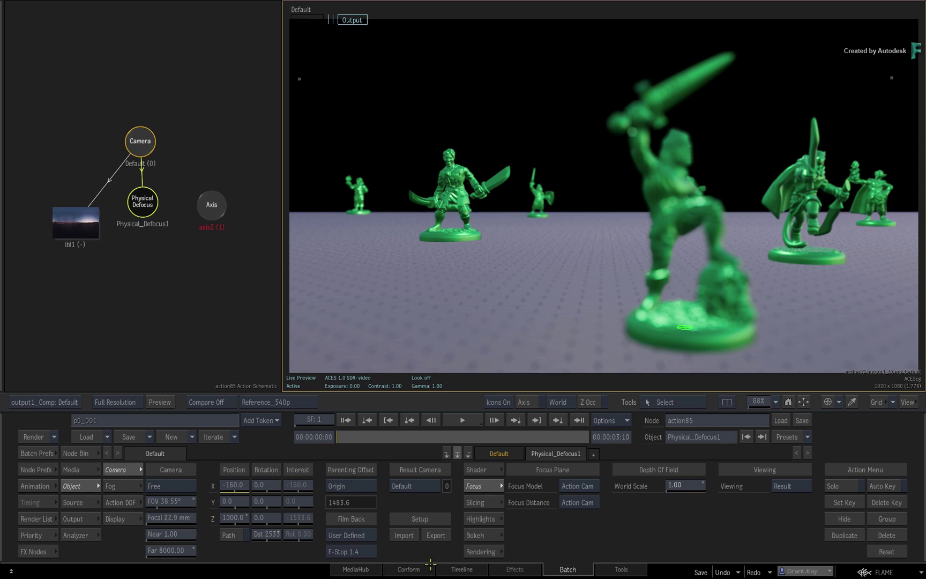
Reveal highlights and bokeh settings, set camera FOV to 37.03 (23.9 mm) and F-Stop 1
{"action": "left_click", "coordinate": [484, 519]}
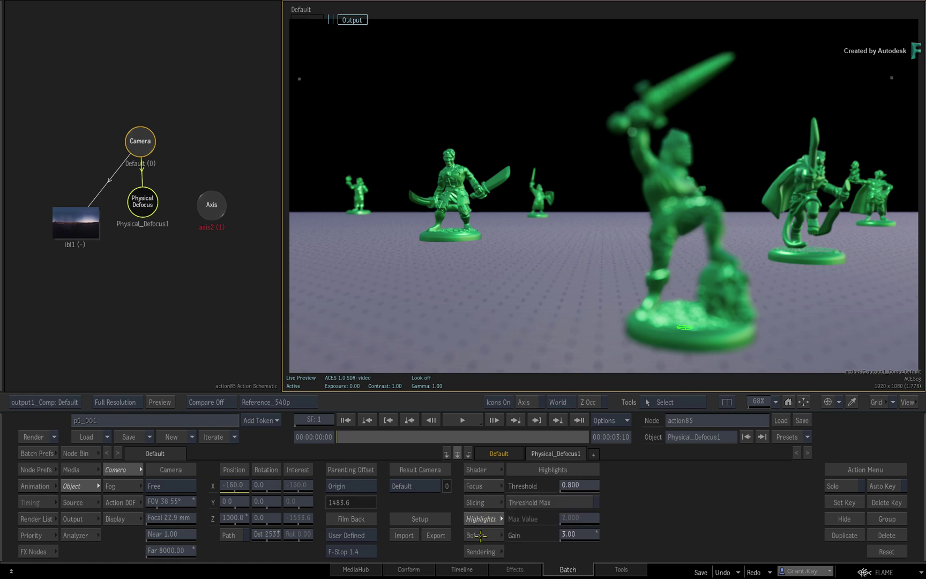
{"action": "left_click", "coordinate": [480, 535]}
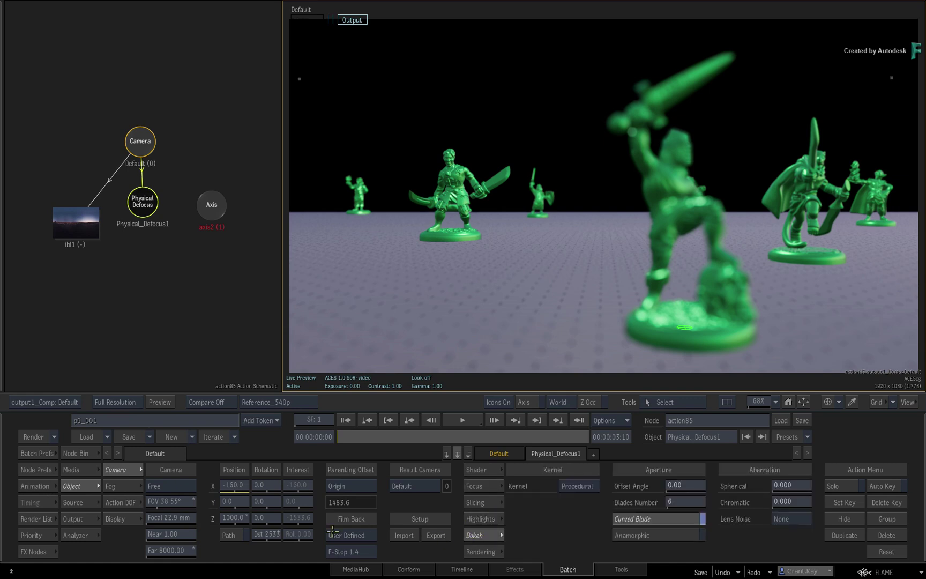
{"action": "left_click_drag", "start_coordinate": [172, 500], "coordinate": [122, 494]}
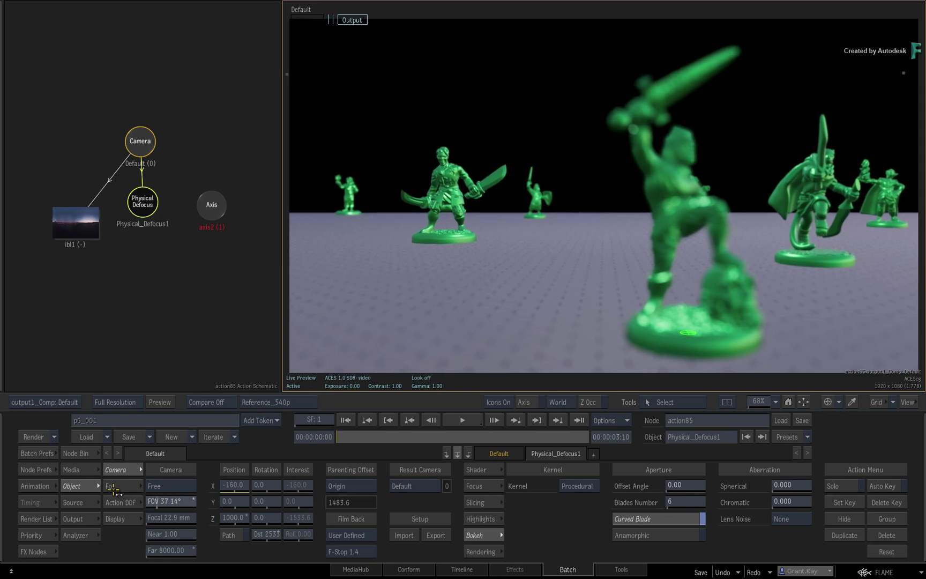
{"action": "left_click_drag", "start_coordinate": [122, 495], "coordinate": [172, 494]}
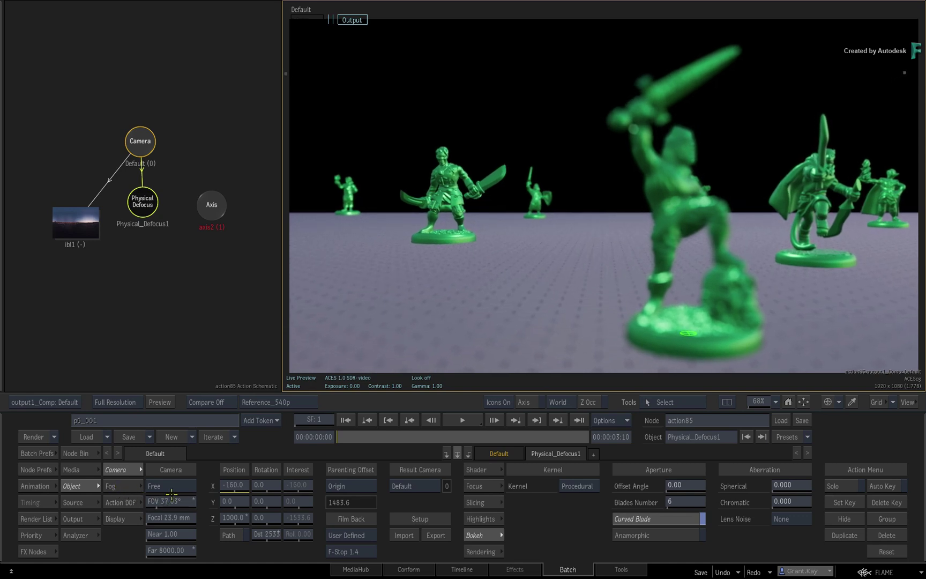
{"action": "left_click", "coordinate": [347, 551]}
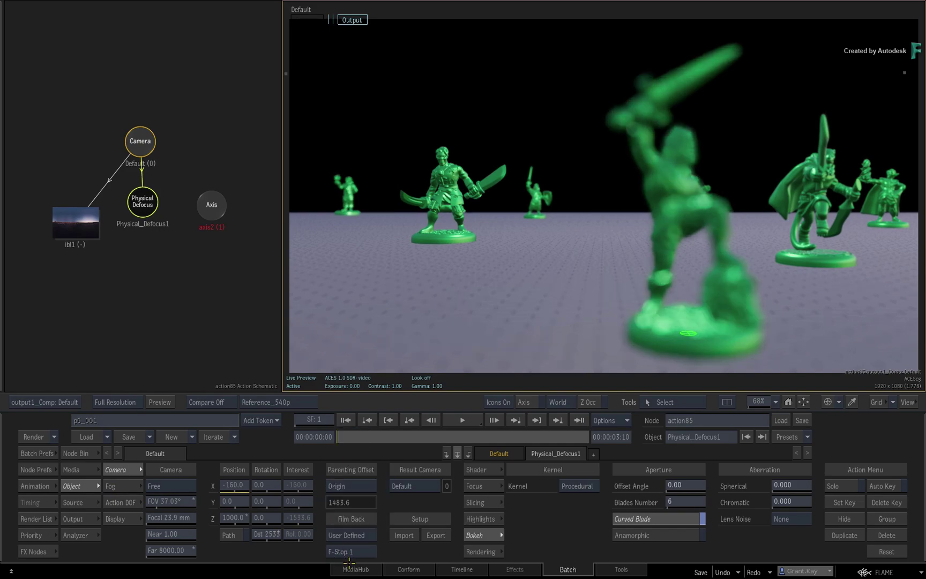